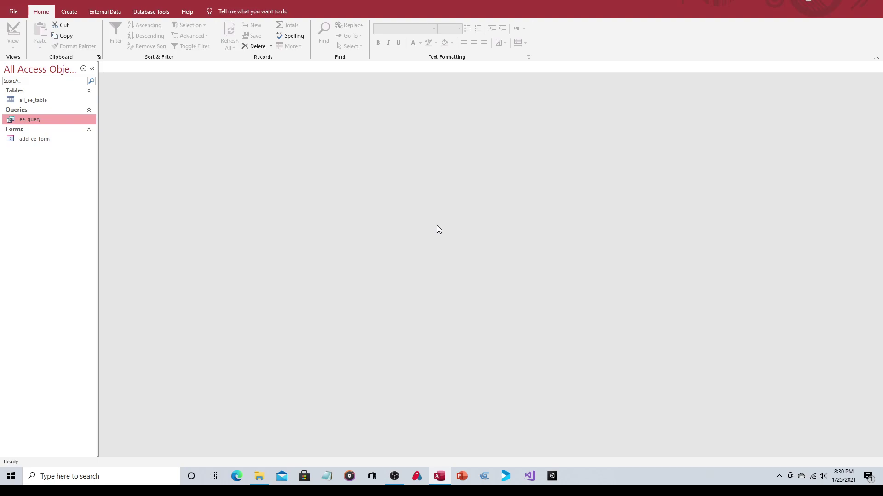
- Open ee_query, inspect its ee_status criteria in Design View, and close the query
double_click(53, 119)
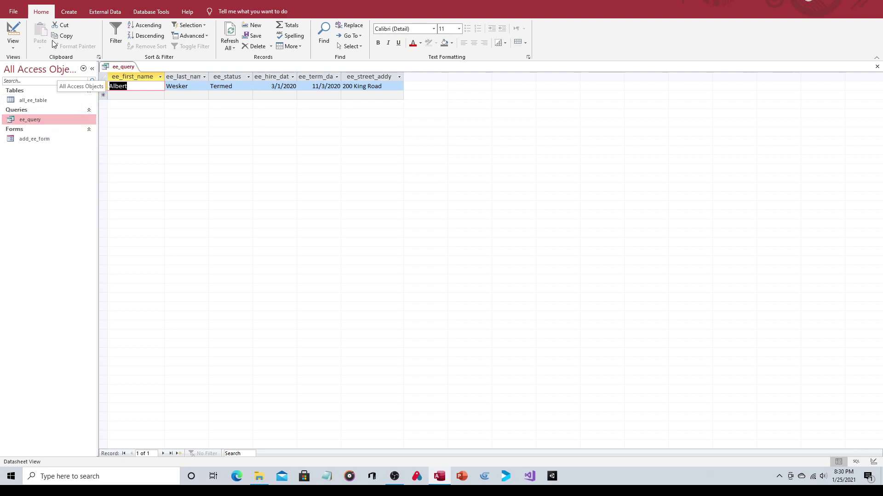
click(13, 49)
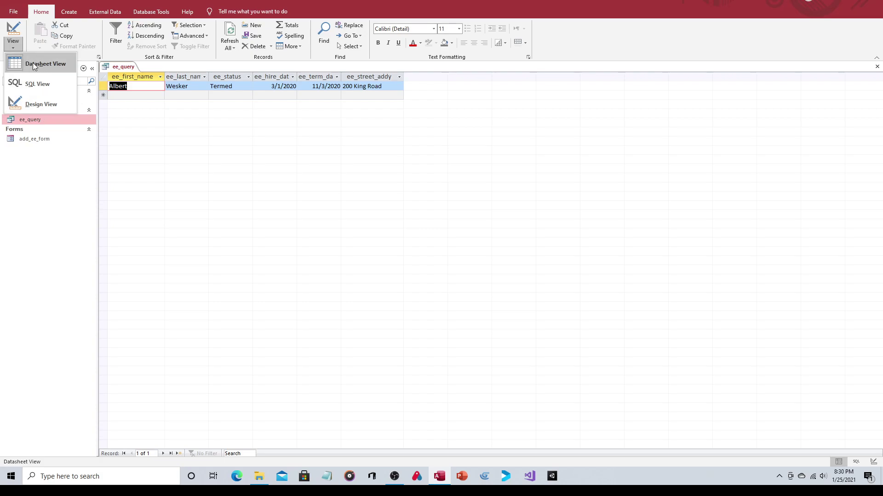
click(41, 104)
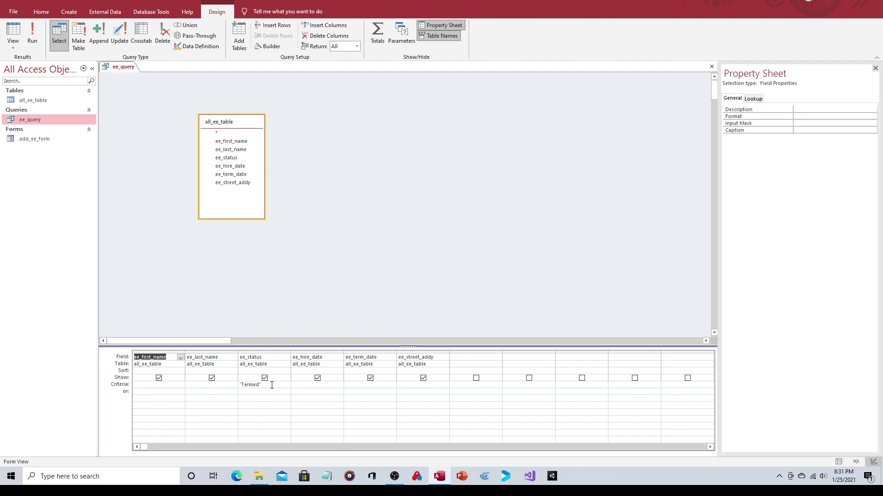
click(712, 67)
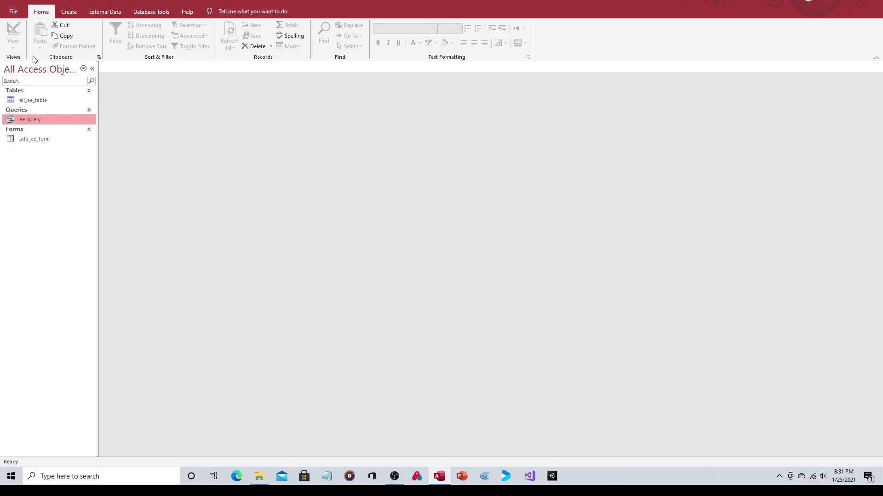
- Create a blank form, switch it to Design View, and show its property sheet
click(71, 14)
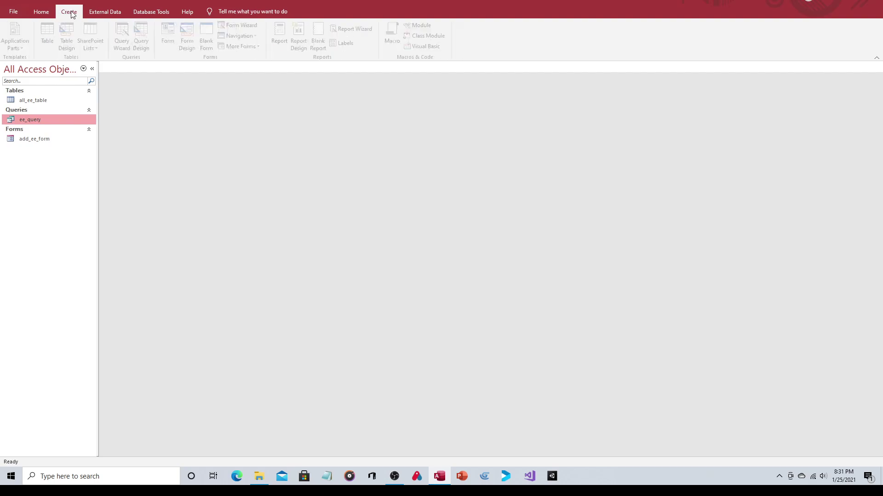
click(210, 36)
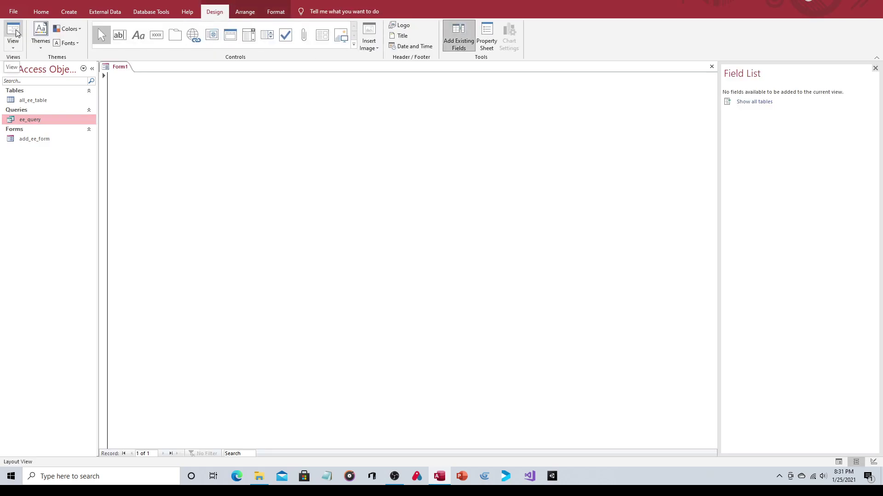
click(13, 45)
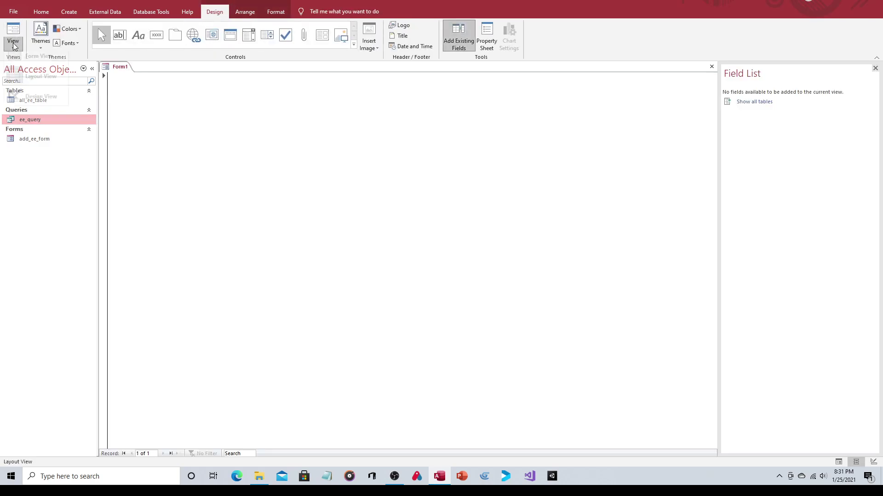
click(33, 109)
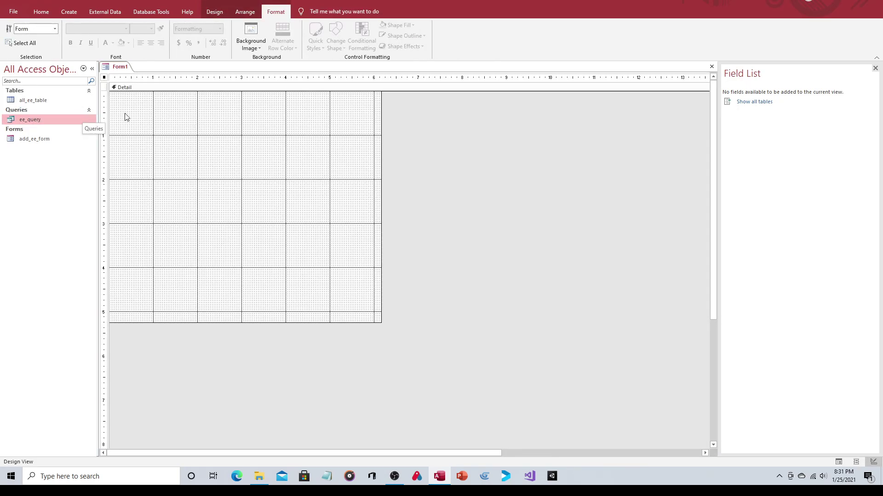
click(216, 13)
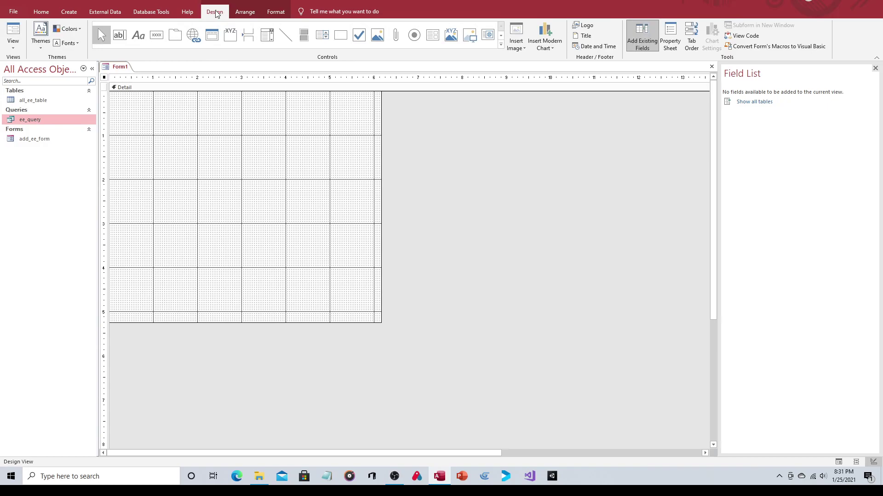
click(670, 37)
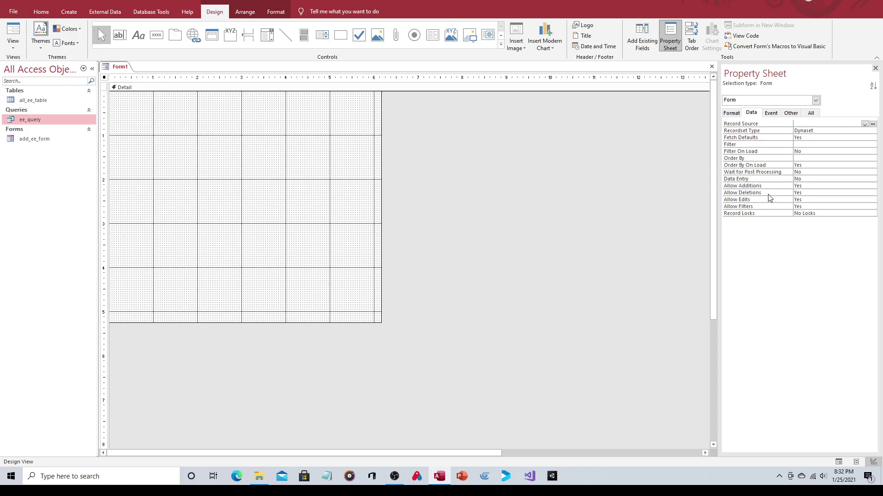
- Set the form's Record Selectors and Navigation Buttons properties to No
click(731, 114)
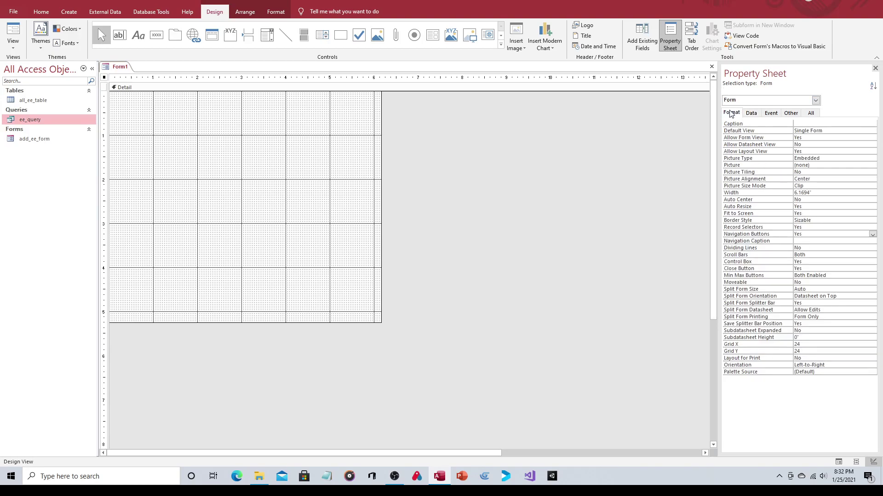
click(851, 228)
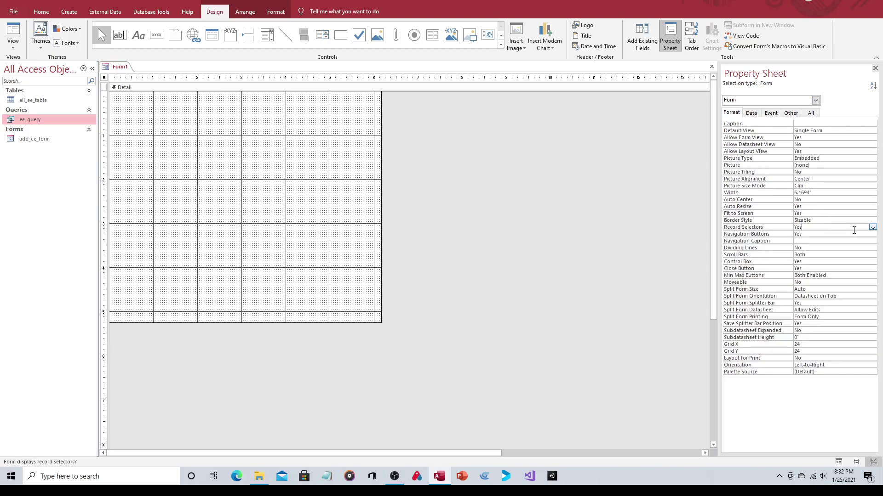
click(872, 227)
click(862, 238)
click(844, 234)
click(872, 235)
click(859, 247)
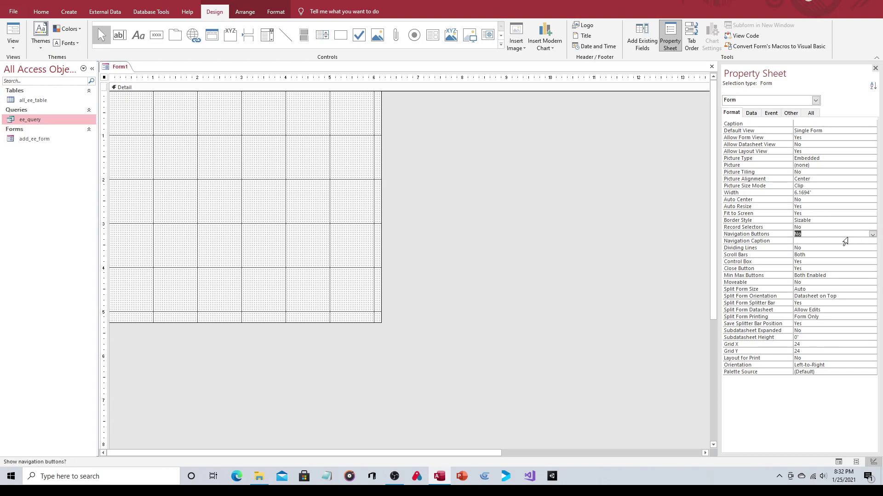
- Review the form's data properties, checking the Record Source
click(751, 114)
click(804, 125)
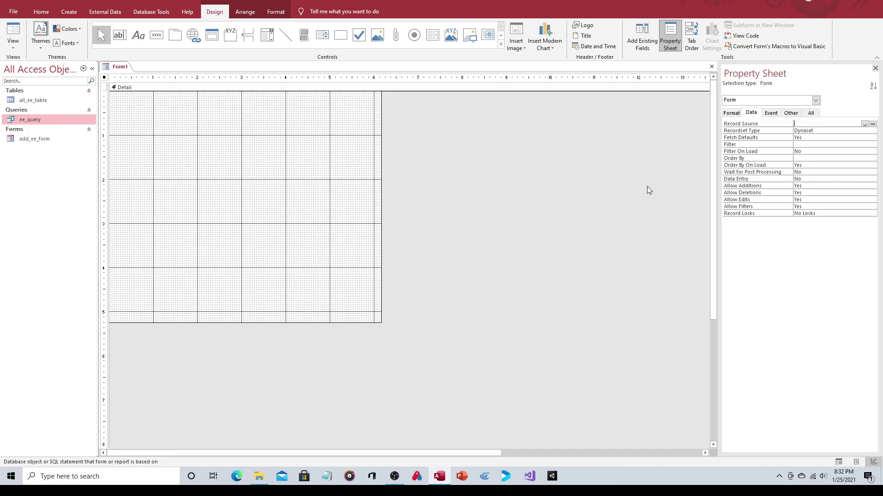
click(459, 121)
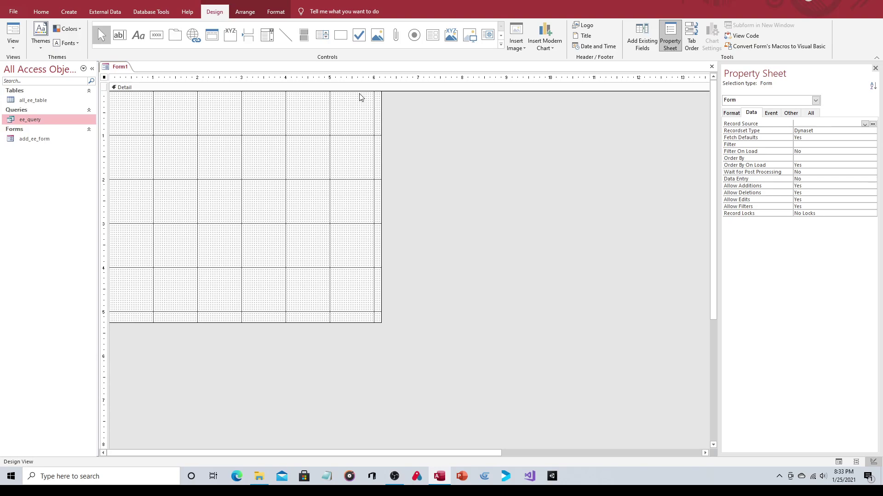
- Draw a combo box about 2.3 inches wide near the top of the form, choosing to type in its values
click(268, 37)
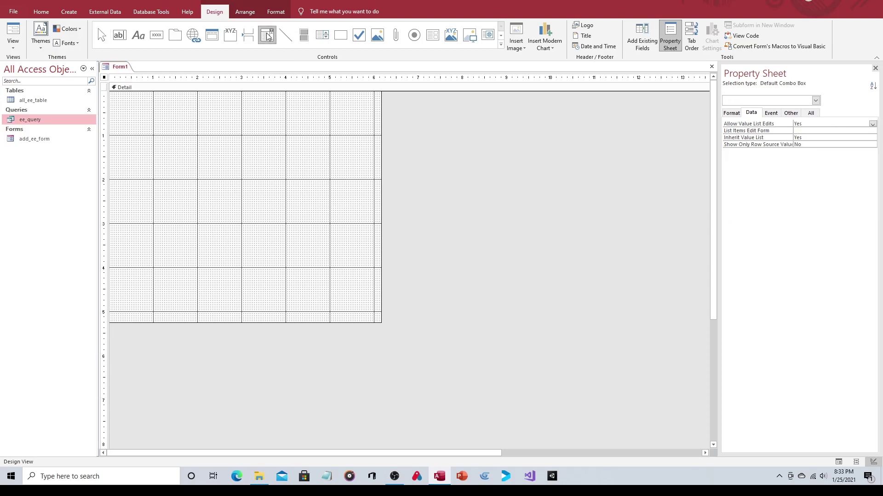
drag(156, 119, 258, 129)
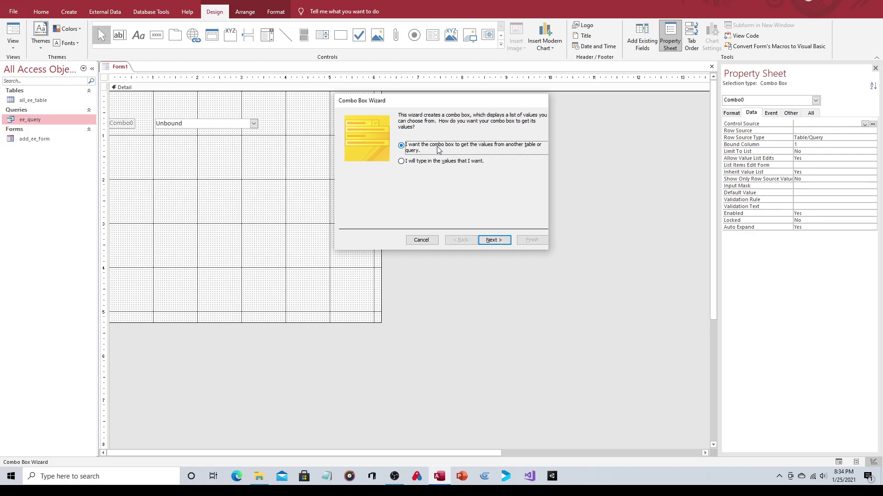
click(401, 162)
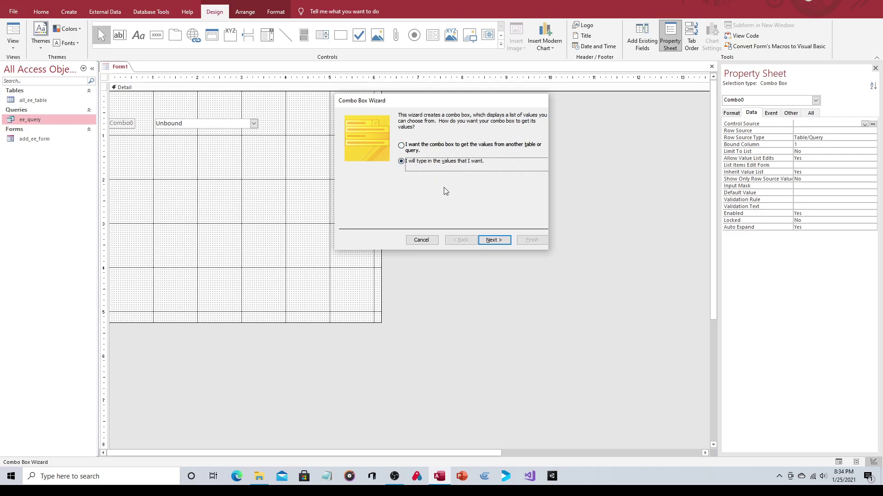
click(490, 241)
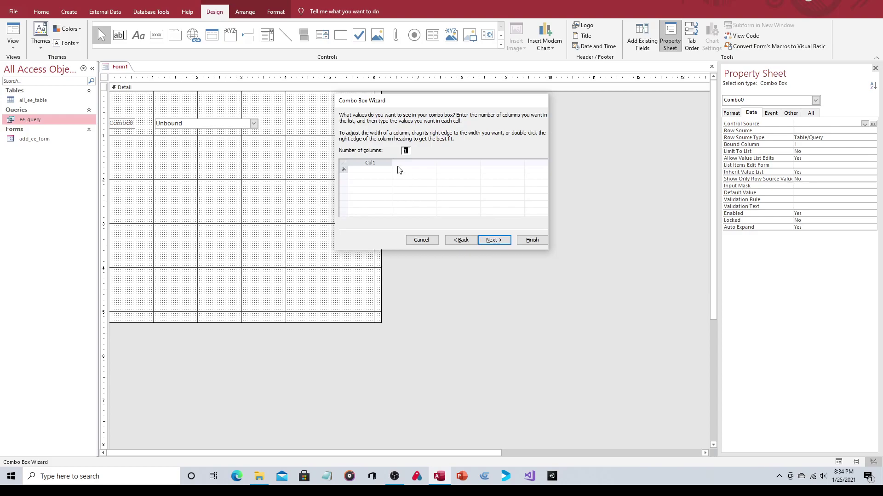
- Widen the value column slightly and enter Active and Termed as the combo box's list values
drag(396, 160, 401, 162)
text(Active)
click(366, 177)
text(Term)
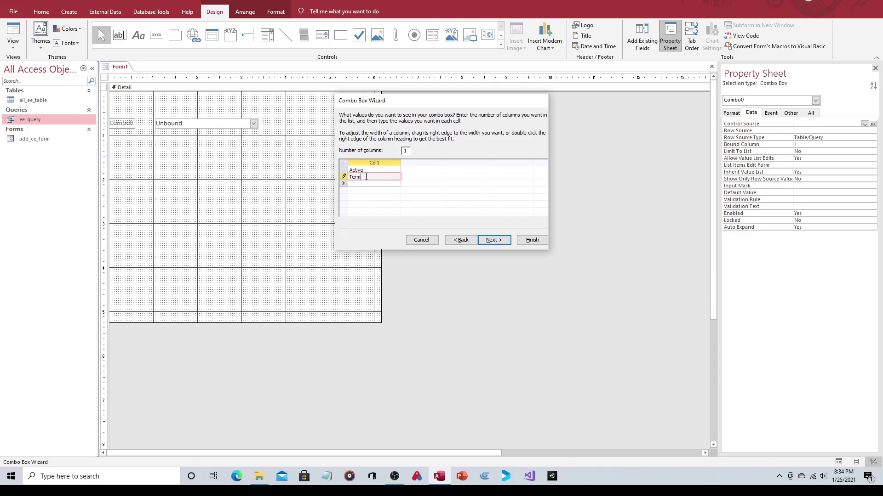
text(ed)
click(499, 240)
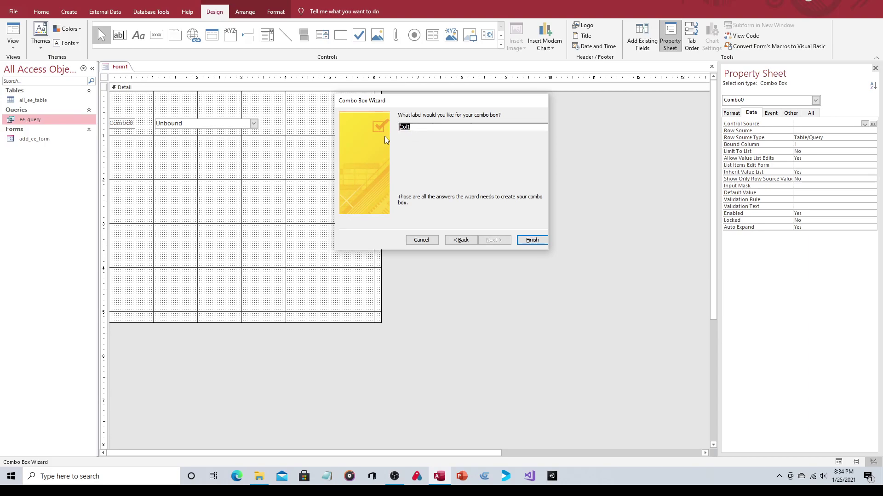
- Label the combo box Employee Status, finish the wizard, and place the label above the box
text(Employee Status)
click(530, 241)
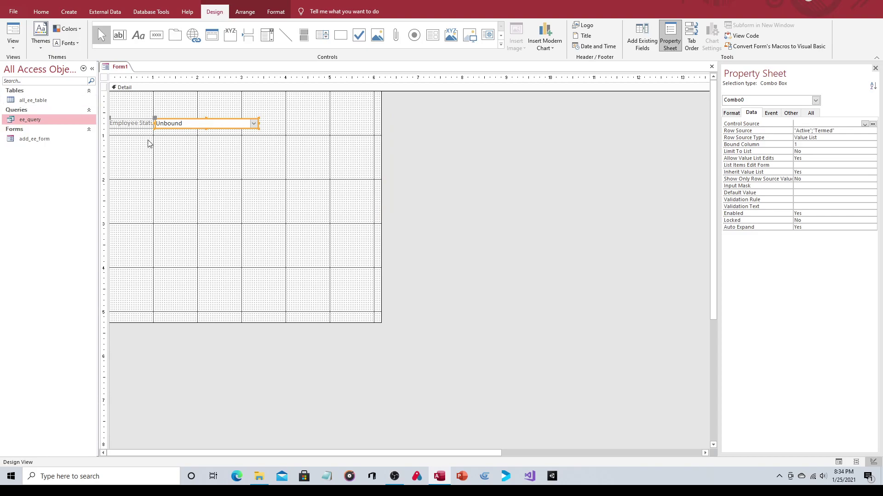
drag(111, 119, 207, 104)
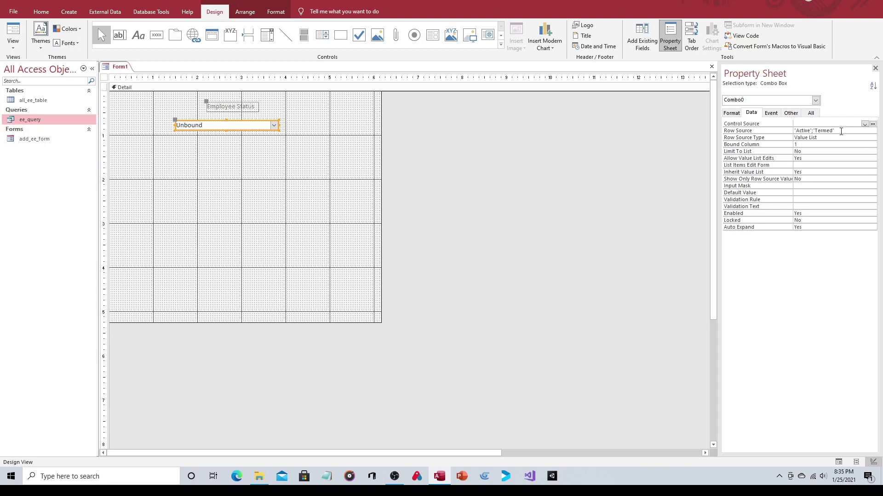
- Append "LOA" to the combo box's Row Source value list in the Zoom window
click(841, 131)
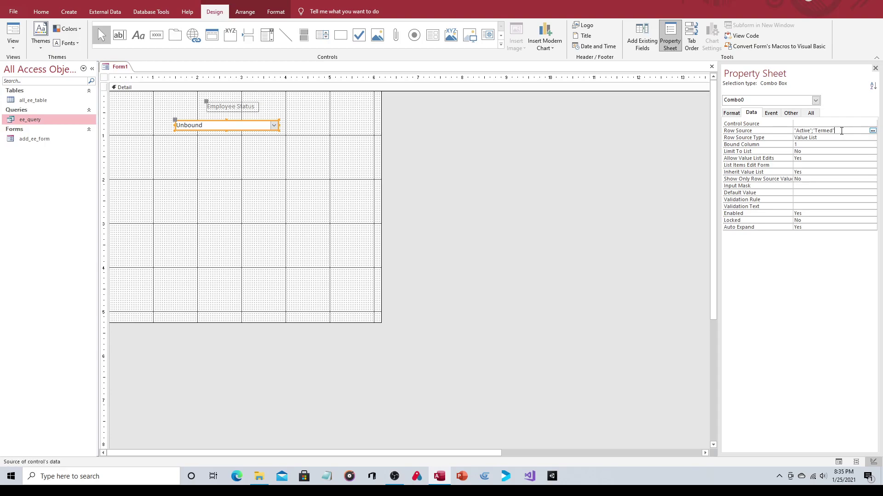
right_click(841, 132)
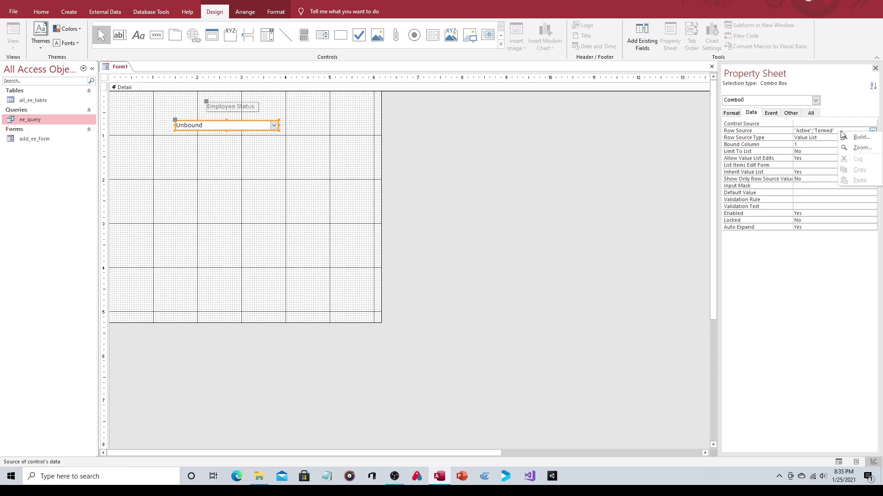
click(860, 147)
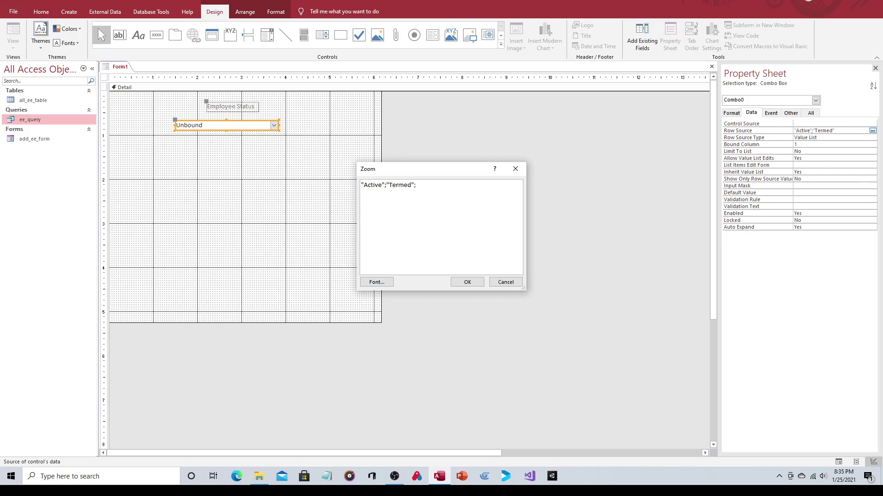
text("LOA")
click(466, 283)
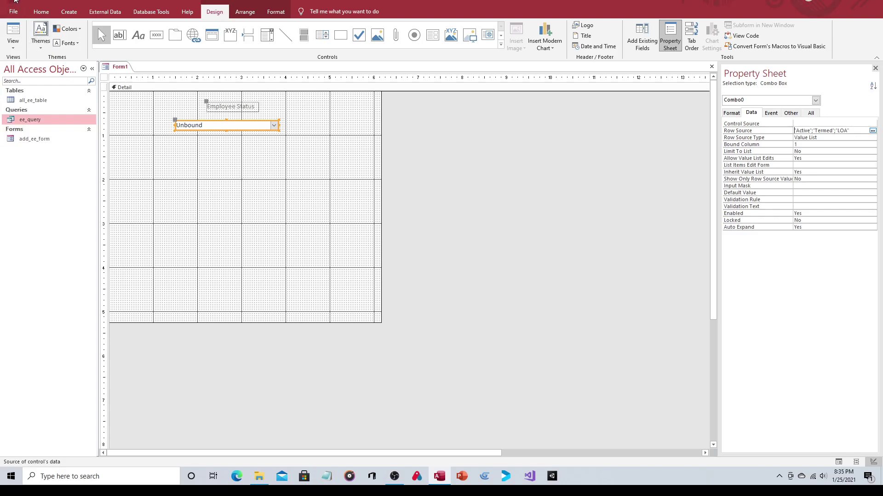
- Save the form as ee_reporting
key(ctrl+s)
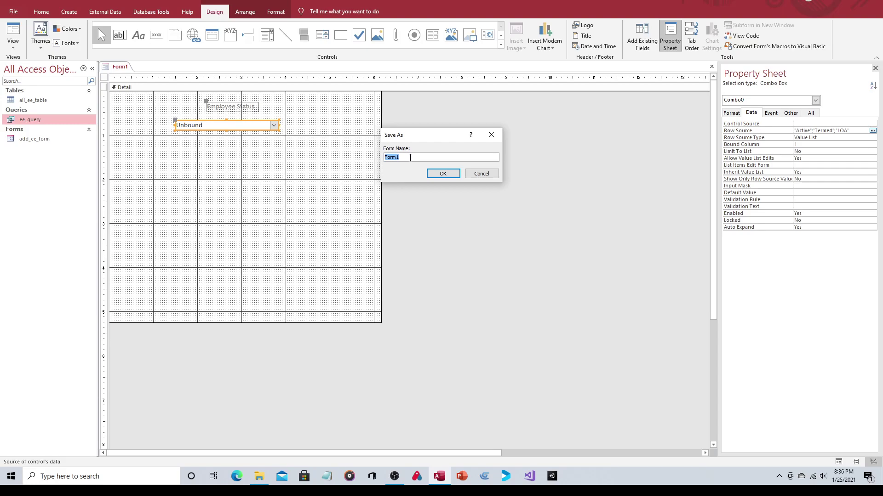
text(ee_reporting)
click(437, 176)
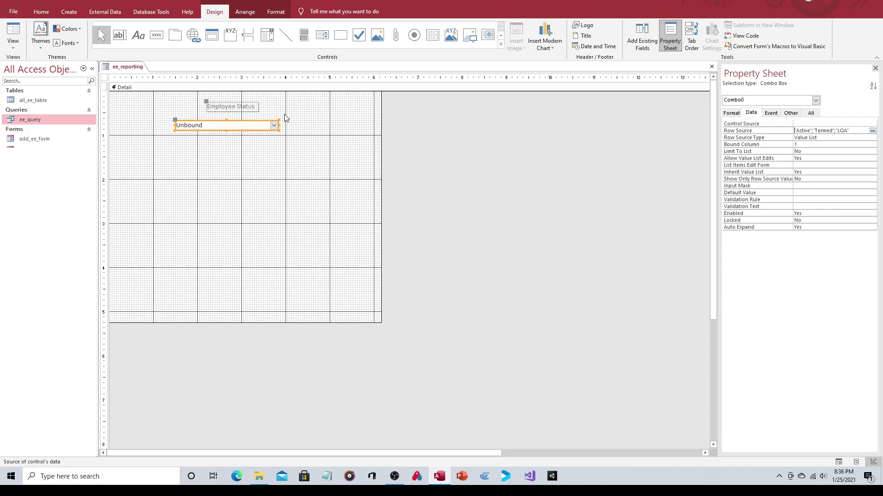
- Preview the form in Form View and check the Employee Status list options
click(13, 33)
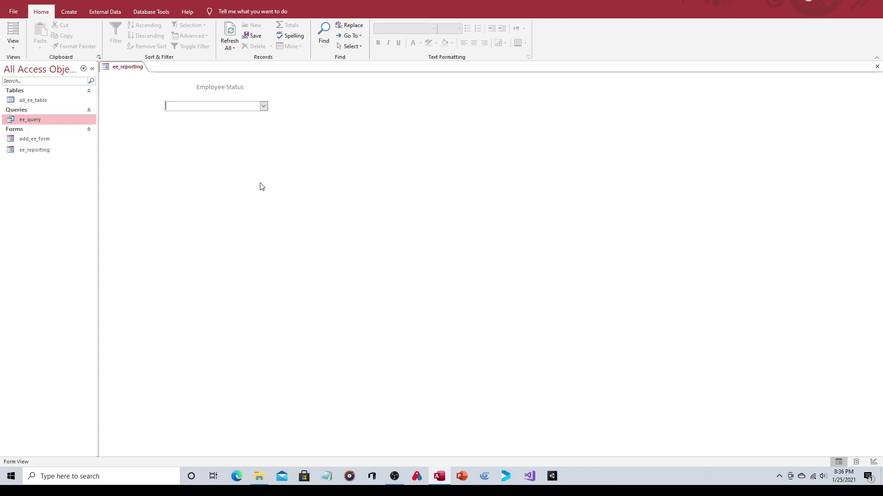
click(264, 106)
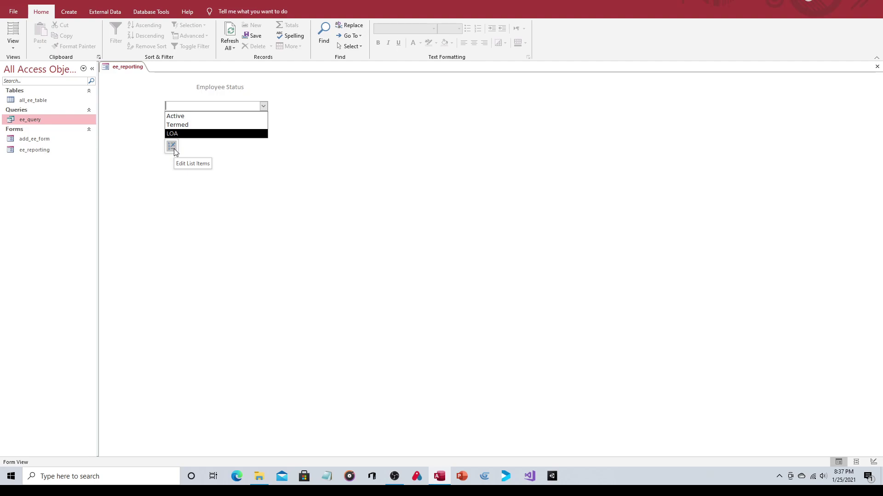
click(224, 150)
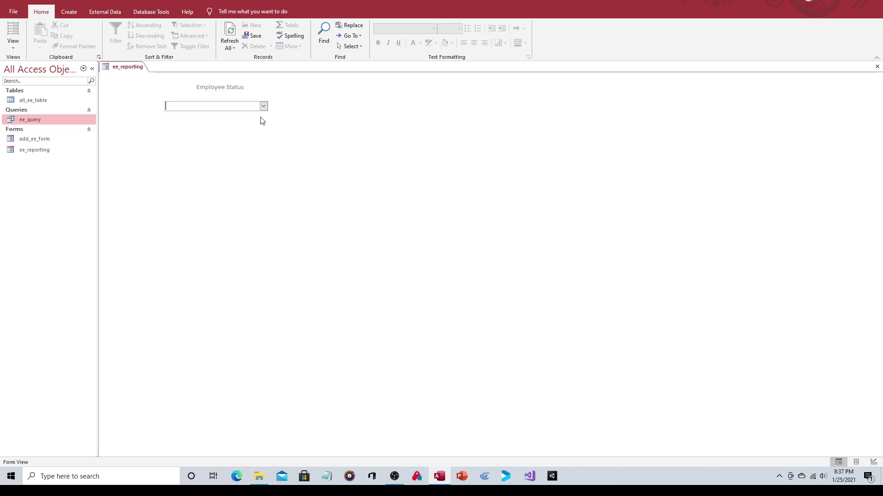
- Rename the Employee Status combo box to status_ee_cmb in Design View, and close the form with its changes saved
click(20, 42)
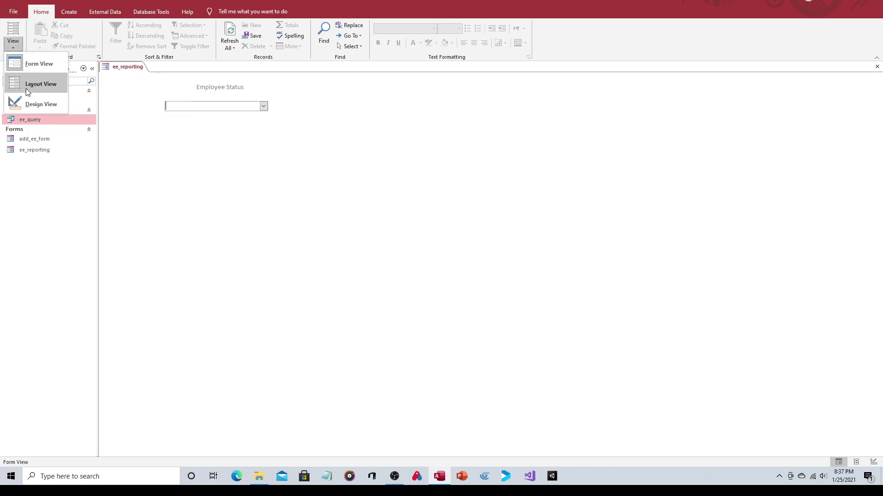
click(26, 103)
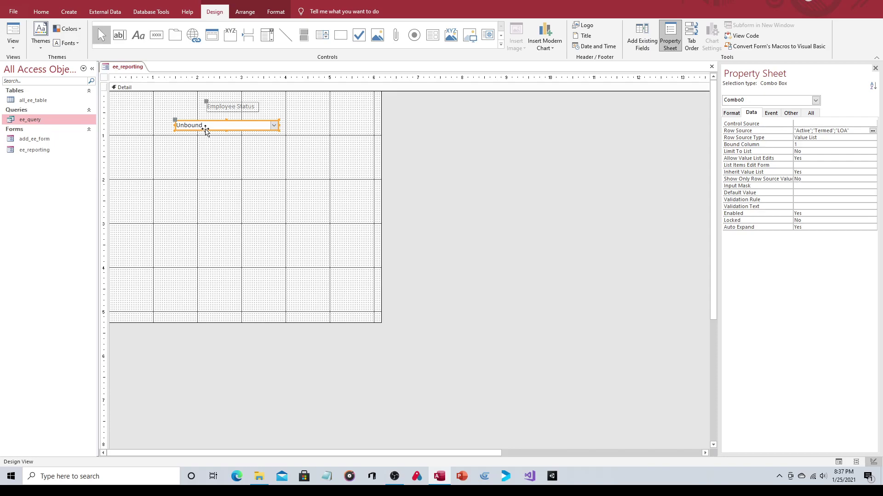
click(812, 114)
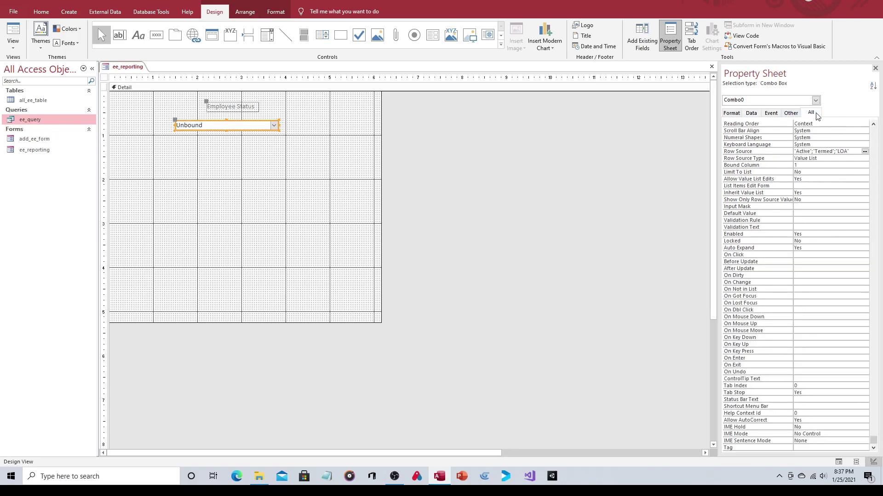
scroll(821, 125, up, 20)
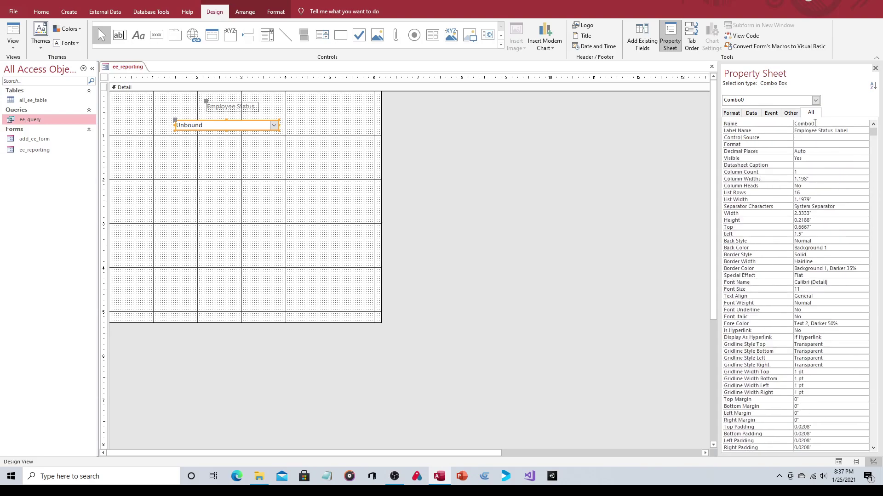
drag(814, 124, 793, 123)
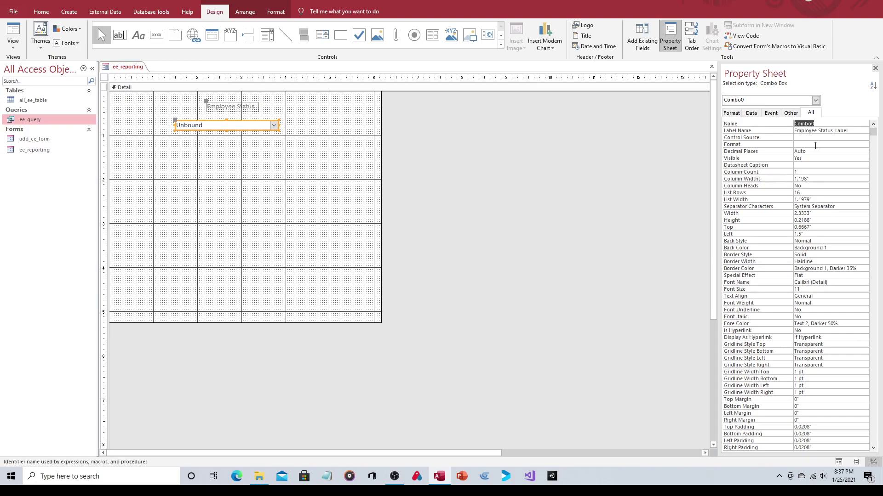
text(statu)
text(mb)
click(434, 137)
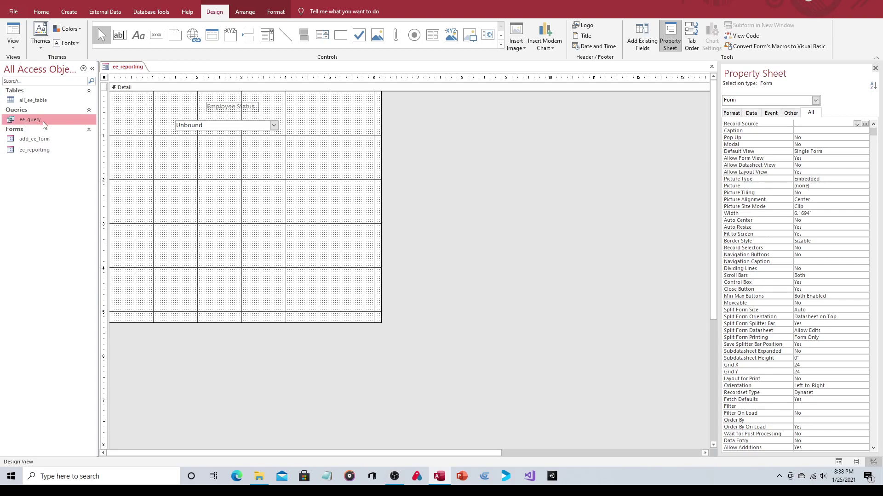
click(712, 67)
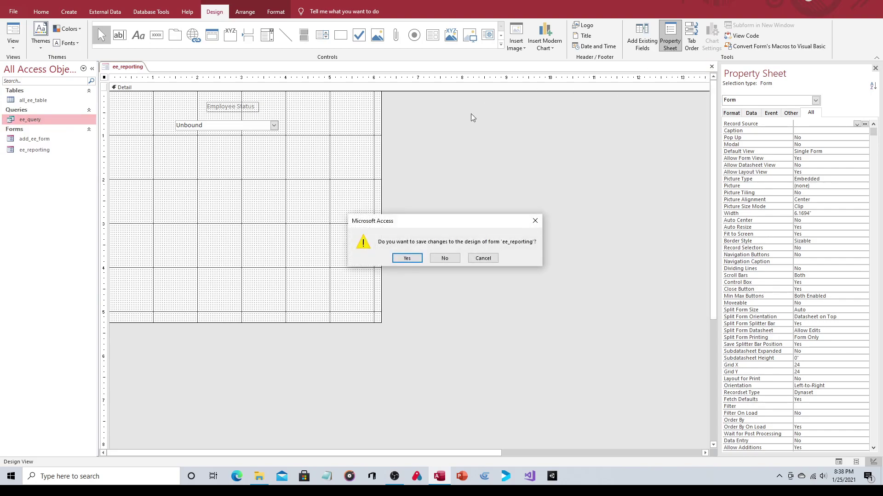
click(407, 258)
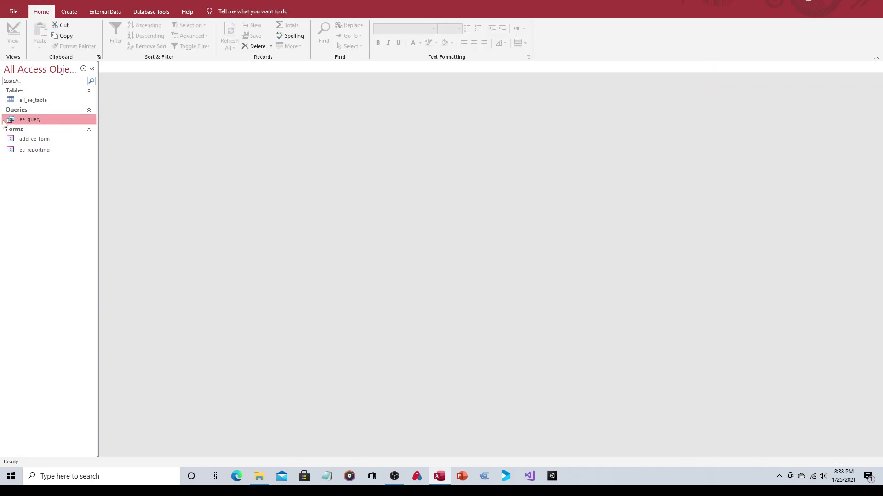
- Open ee_query in Design View and clear the existing criterion under ee_status
double_click(38, 120)
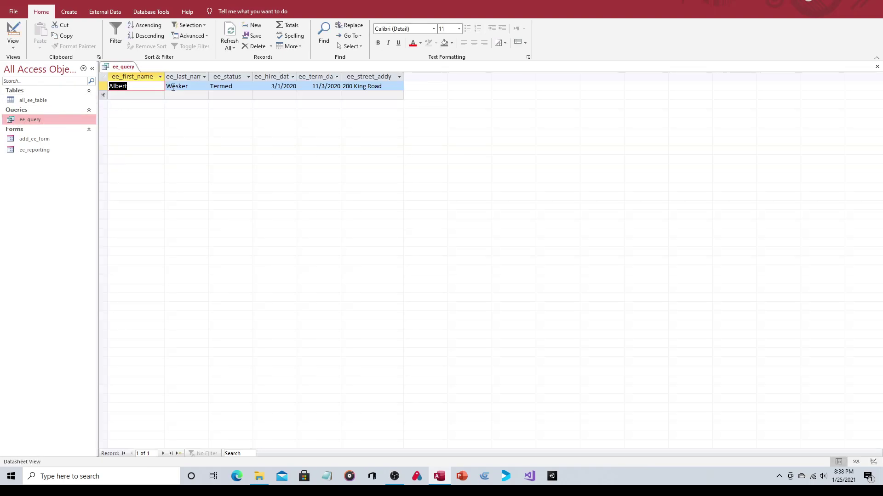
click(14, 46)
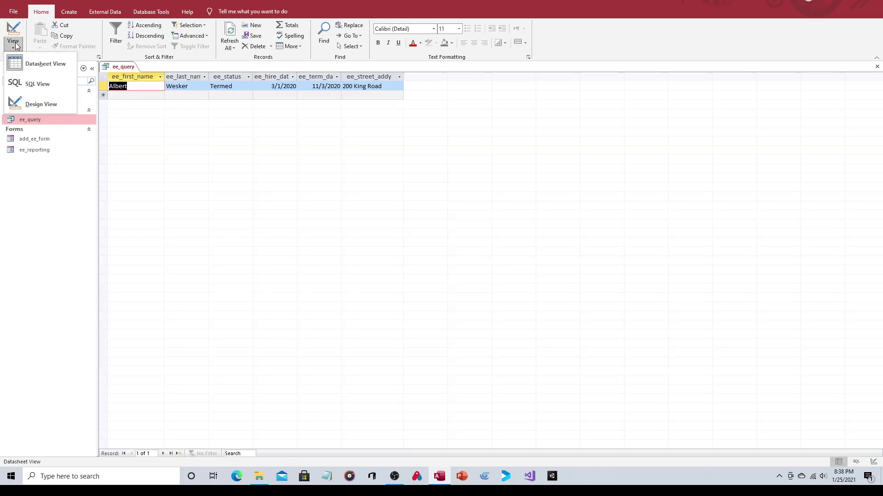
click(31, 105)
double_click(251, 385)
key(Delete)
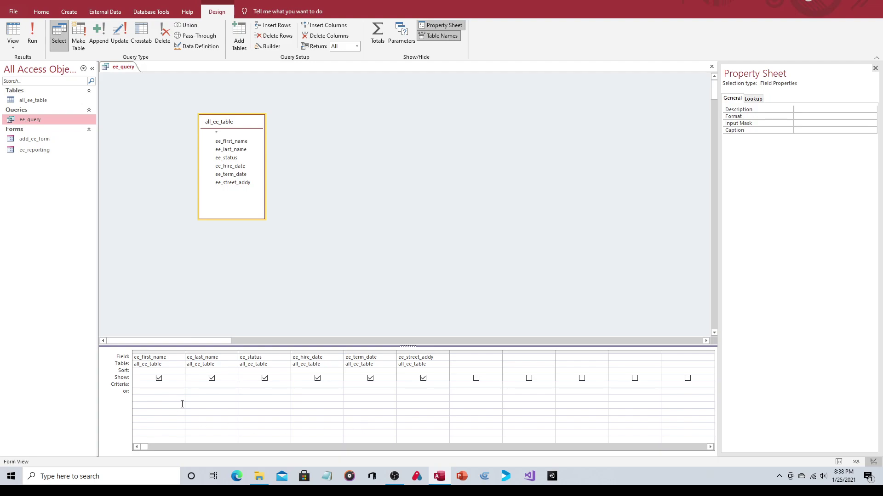
- Build the ee_status criterion [Forms]![ee_reporting]![status_ee_cmb] in the Expression Builder, using the ee_reporting form's combo box value
right_click(263, 386)
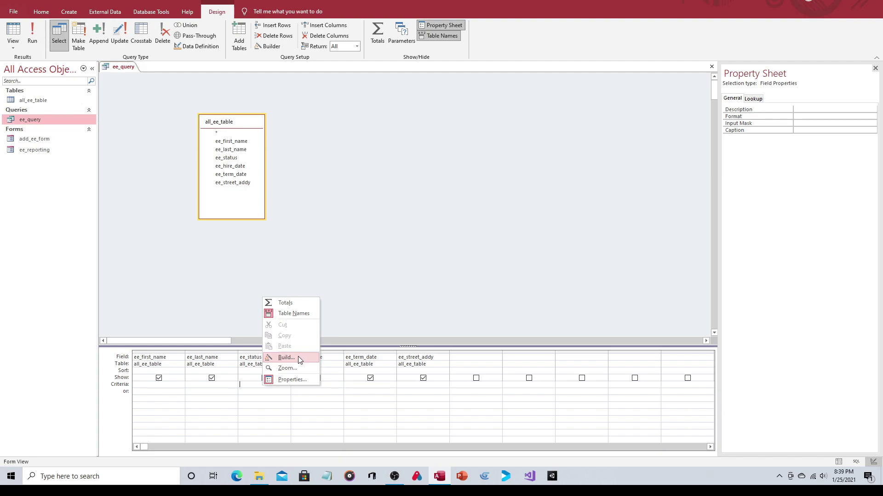
click(298, 359)
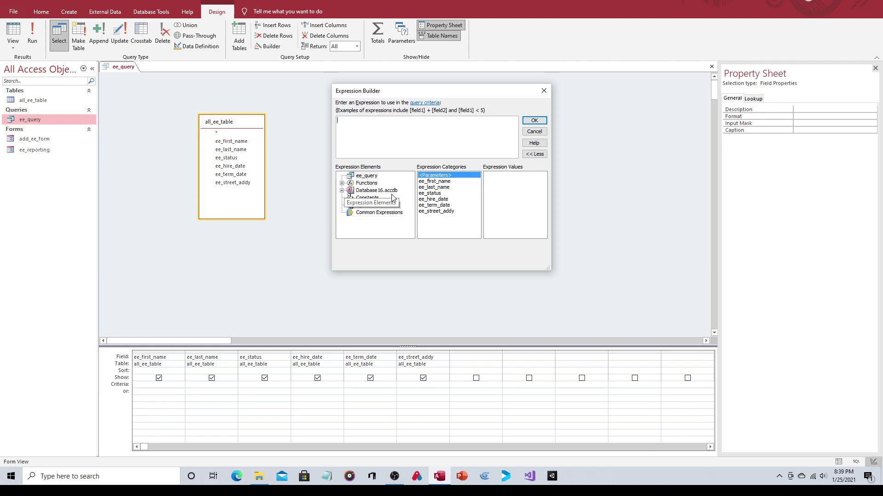
click(342, 190)
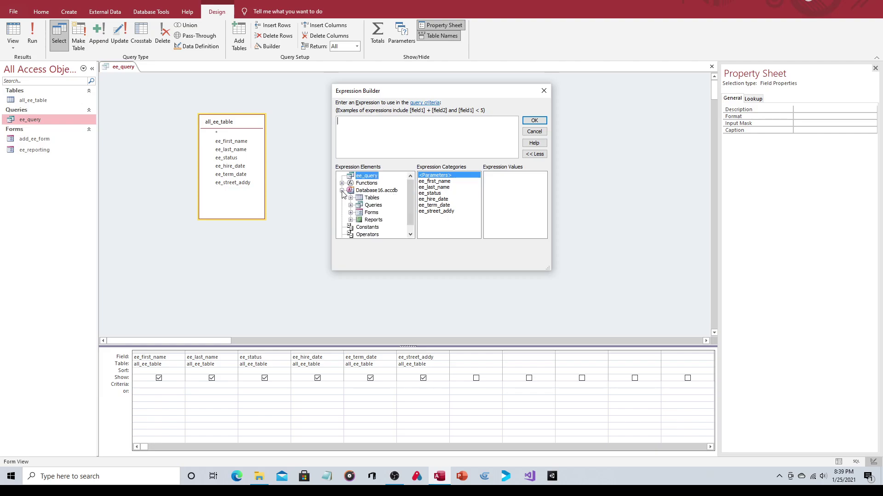
click(350, 213)
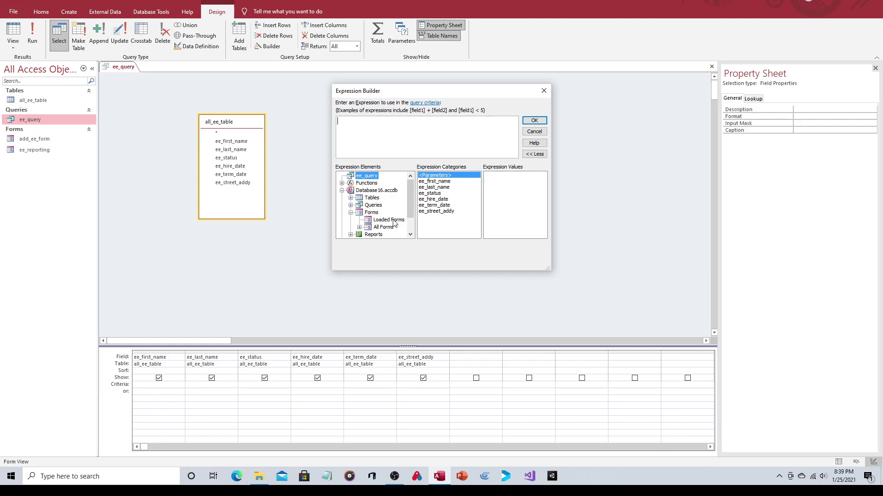
click(359, 227)
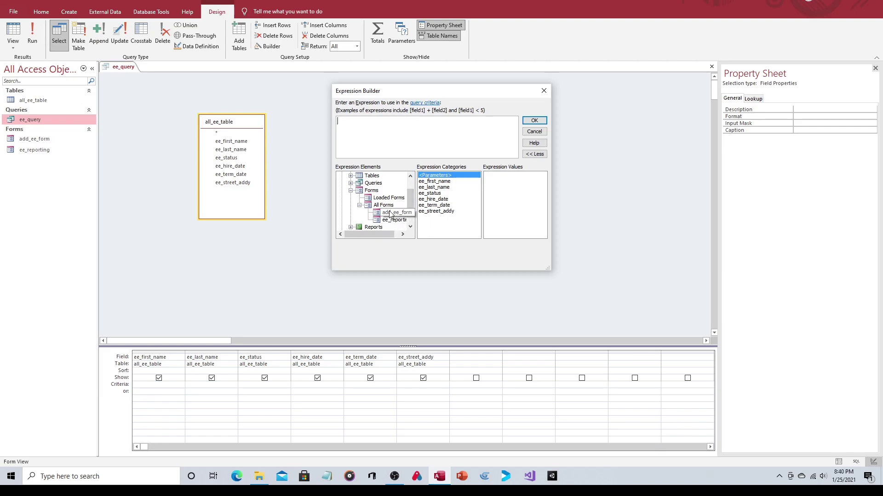
click(389, 214)
click(389, 221)
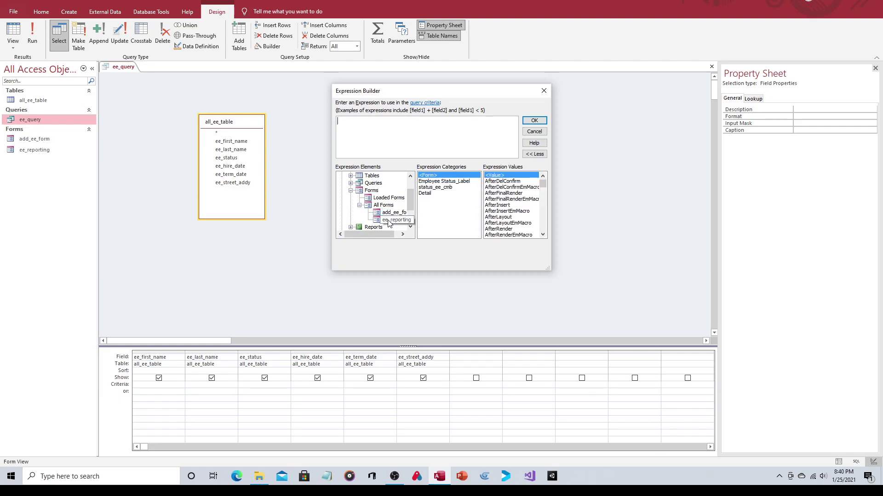
click(448, 187)
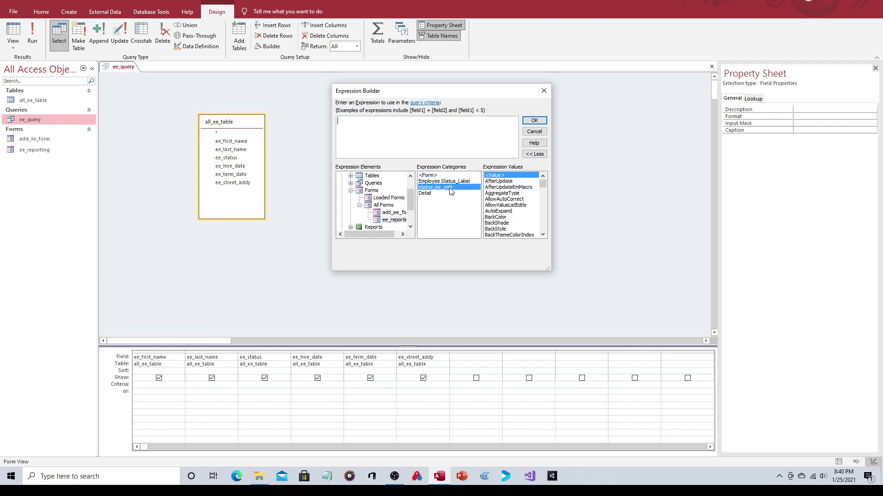
double_click(513, 178)
click(534, 120)
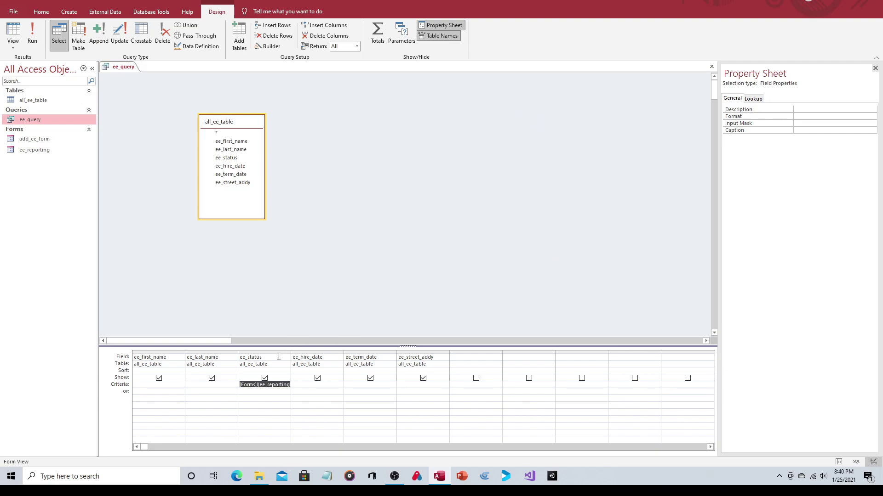
- Widen the ee_status column to fit the whole criterion, then save and close ee_query
drag(291, 352, 341, 353)
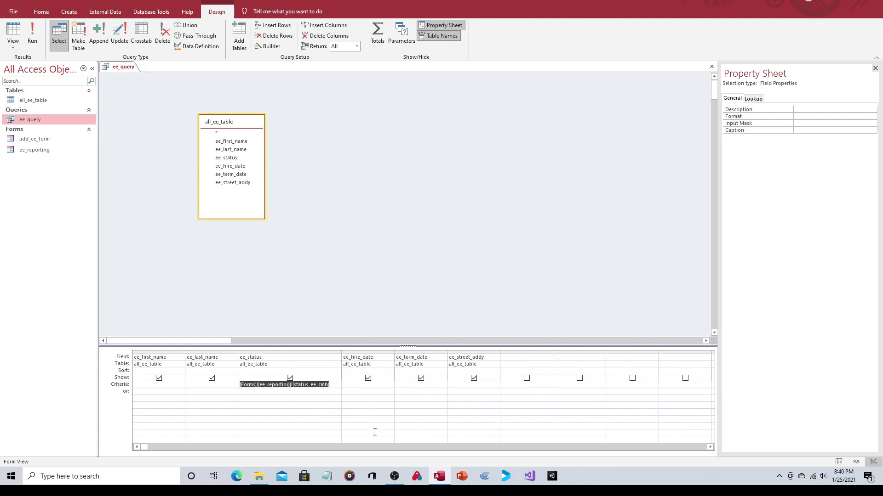
click(334, 387)
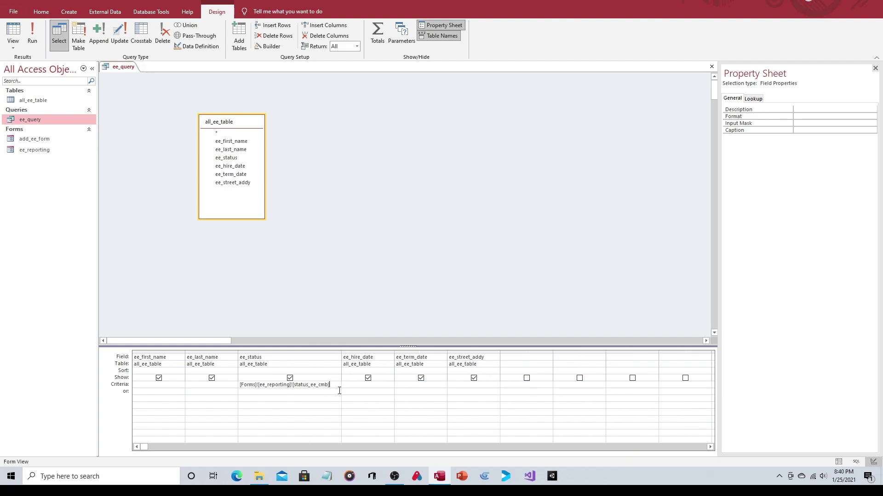
click(335, 264)
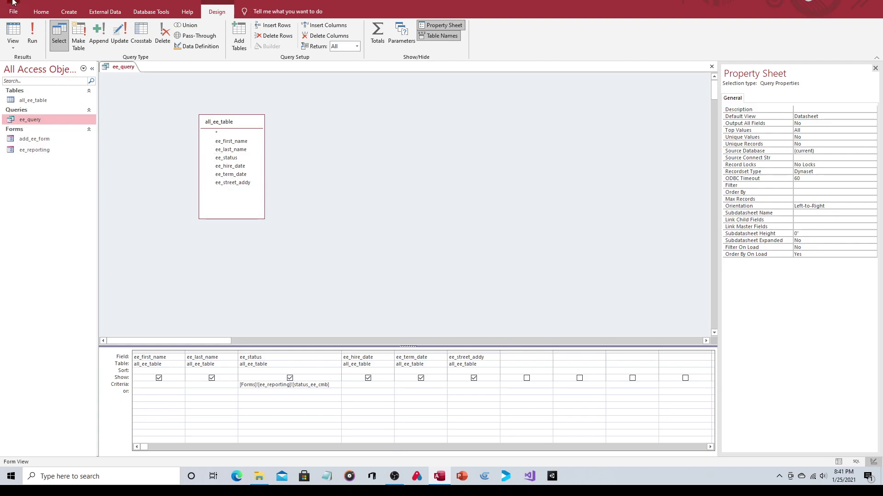
click(713, 69)
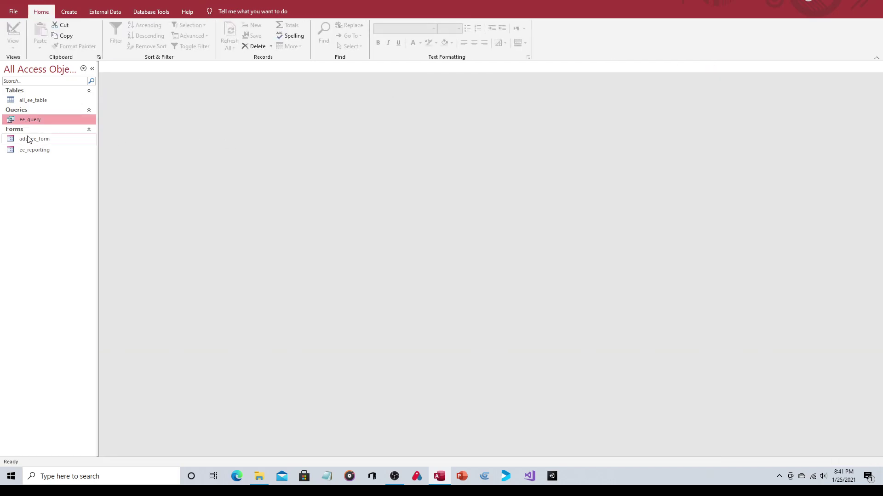
- Open the ee_reporting form and view its Employee Status options without choosing one
double_click(45, 151)
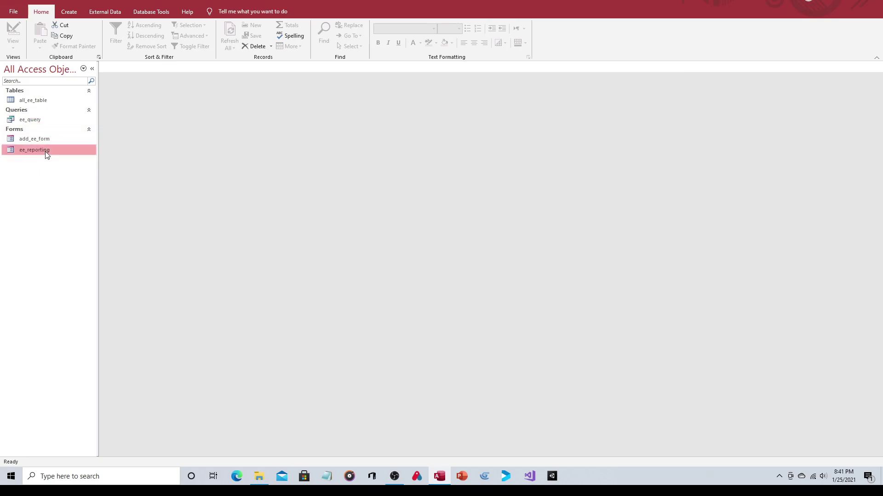
click(263, 107)
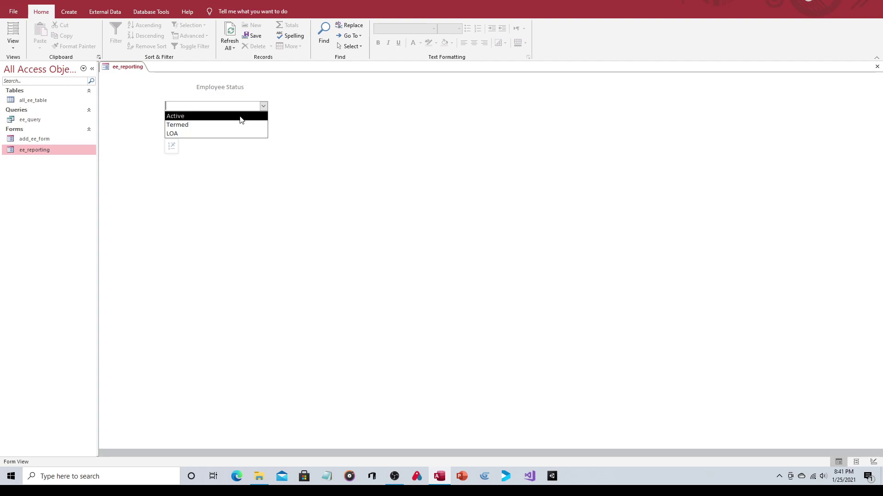
click(332, 134)
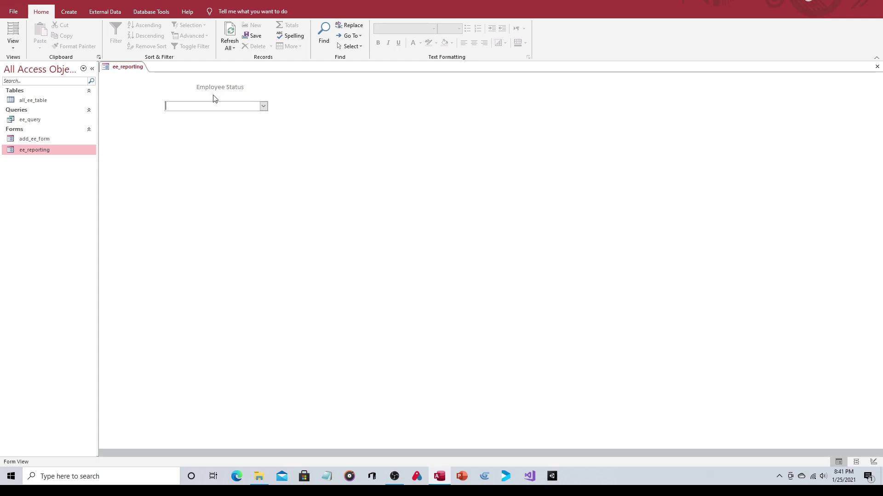
- In the form's Design View, draw a command button about 1.29 by 0.5 inches below the Employee Status combo box
click(13, 45)
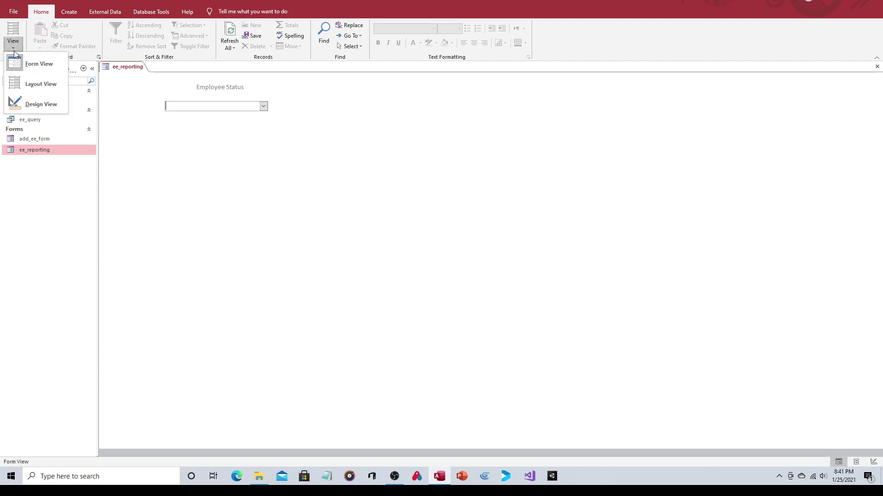
click(37, 104)
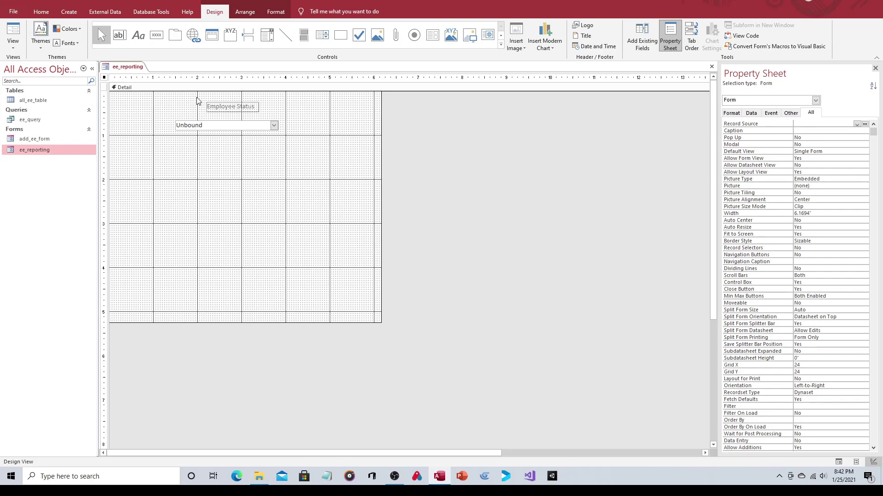
click(156, 36)
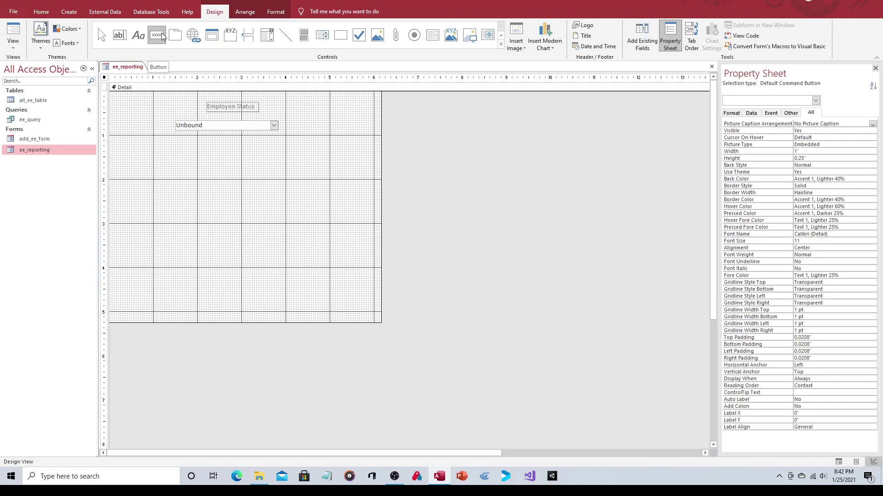
drag(202, 234, 260, 256)
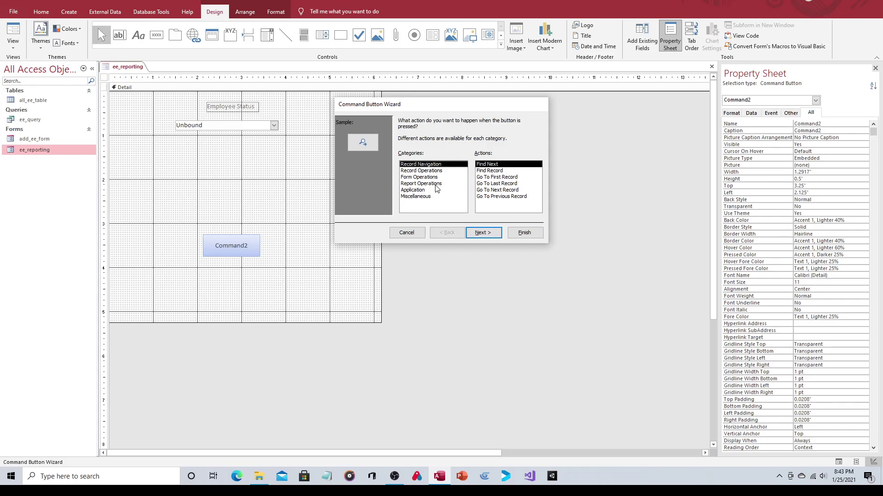
- Set the new command button to run ee_query with the Miscellaneous Run Query action and display the text Run Query
click(416, 197)
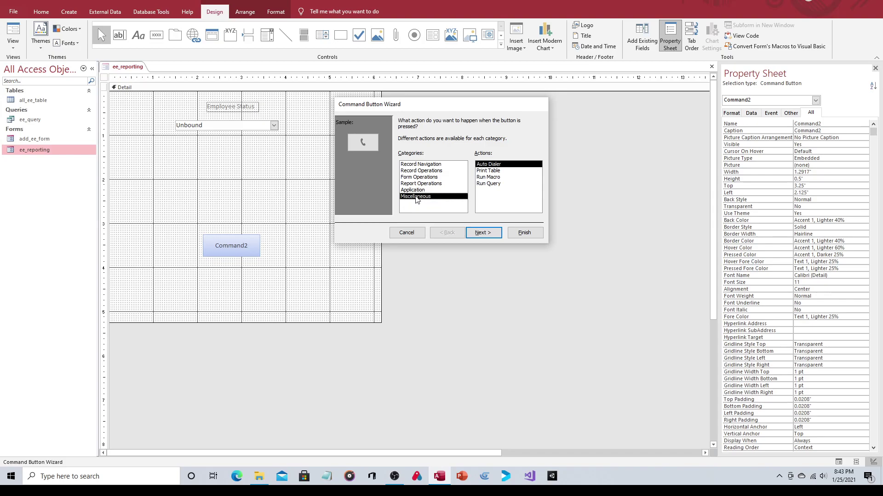
click(490, 184)
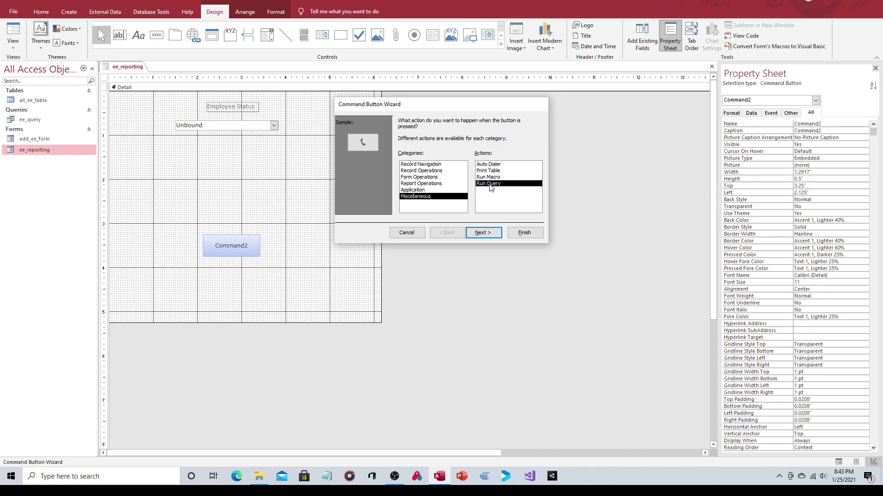
click(481, 233)
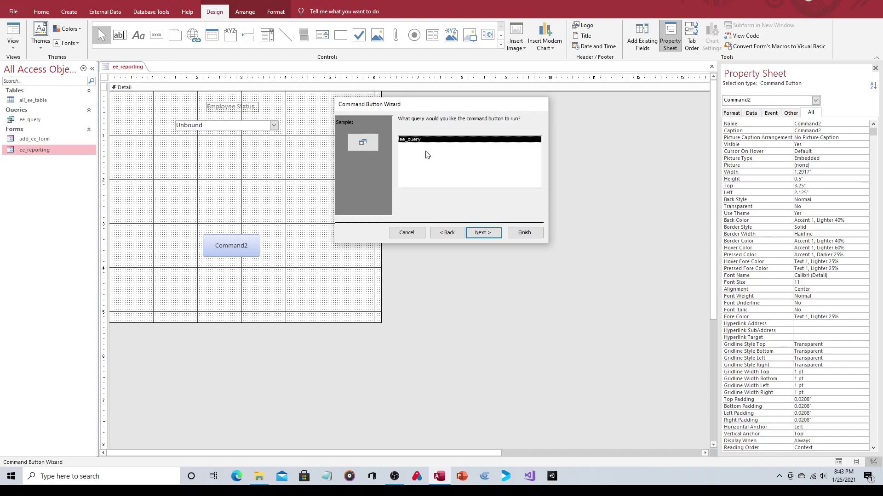
click(481, 236)
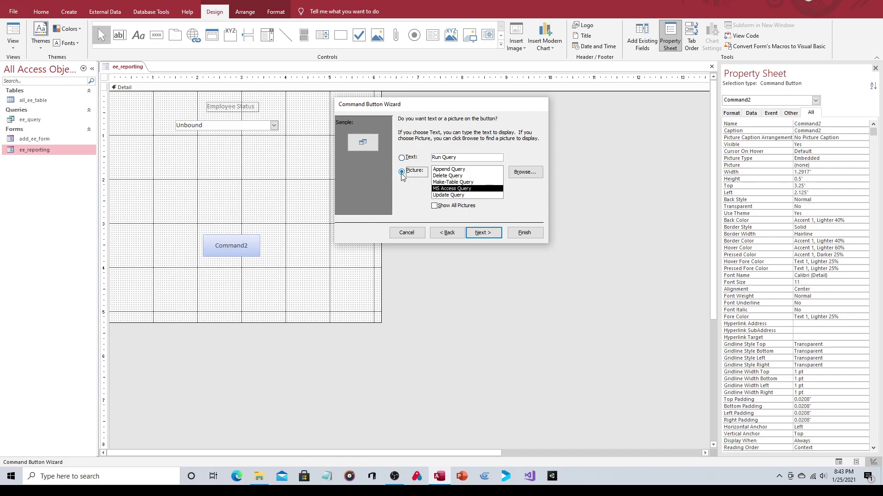
click(401, 158)
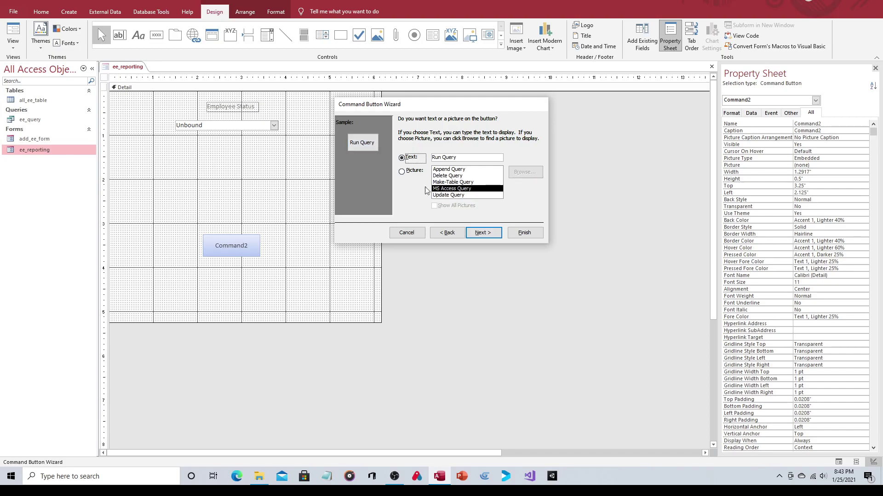
click(482, 233)
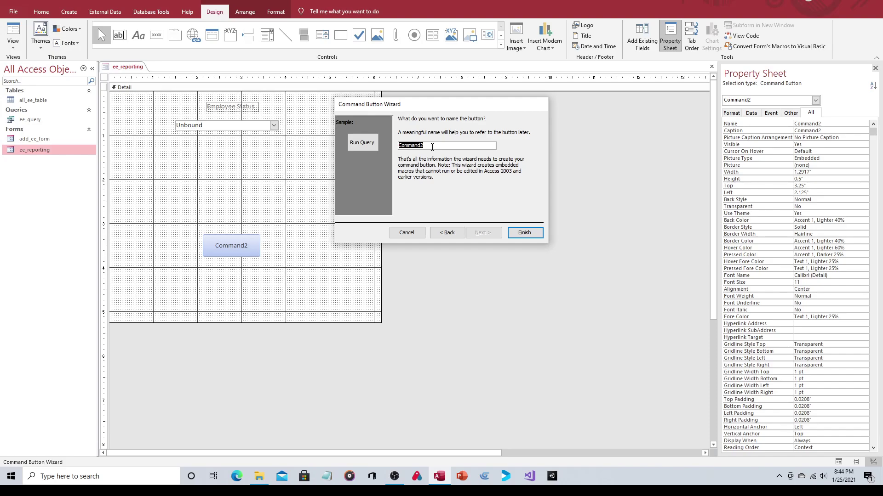
- Name the command button RunQueryBtn and finish the Command Button Wizard
text(Ru)
text(nQuery)
text(Butto)
key(BackSpace)
key(BackSpace)
click(525, 233)
- Enlarge the Run Query button to about 1.13 by 0.46 inches, then deselect it
drag(239, 247, 253, 256)
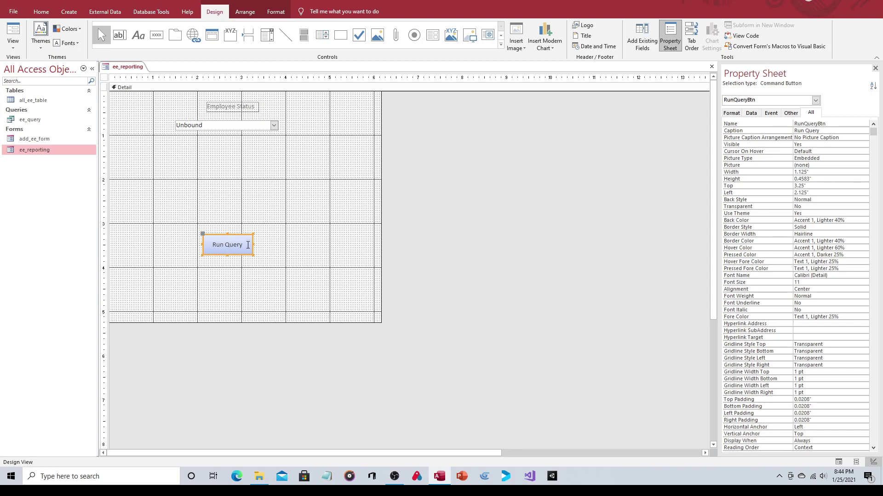
click(248, 244)
click(250, 283)
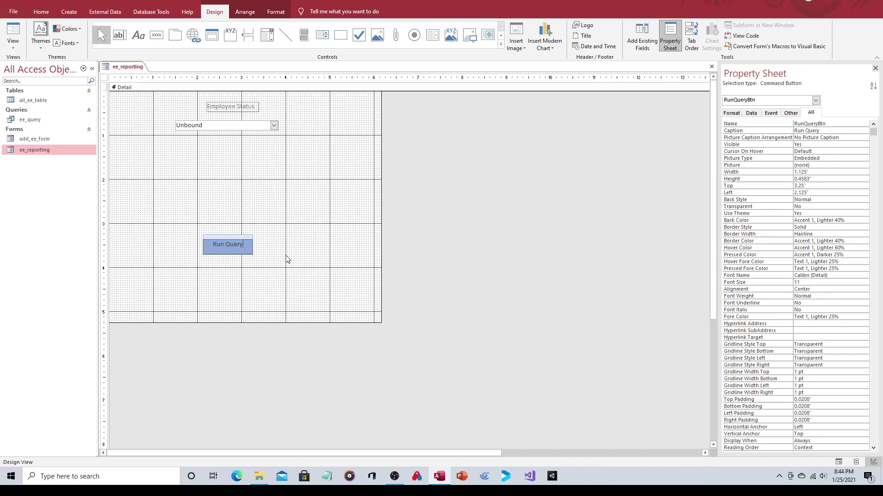
click(299, 215)
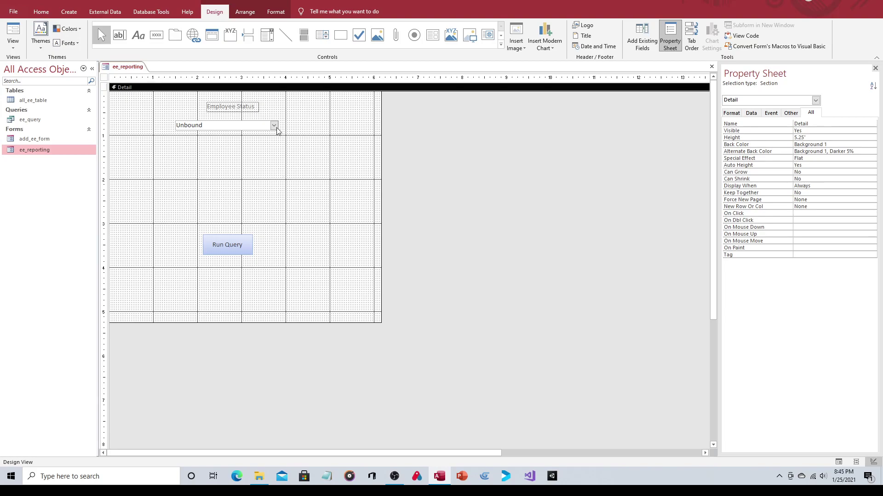
- Test the ee_reporting form in Form View by running the query for Active employees, then close the query results
click(3, 38)
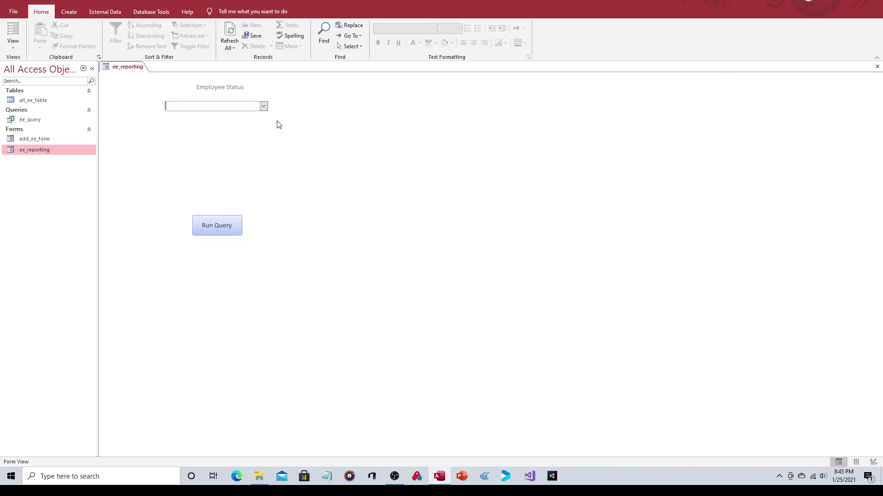
click(264, 106)
click(250, 116)
click(223, 230)
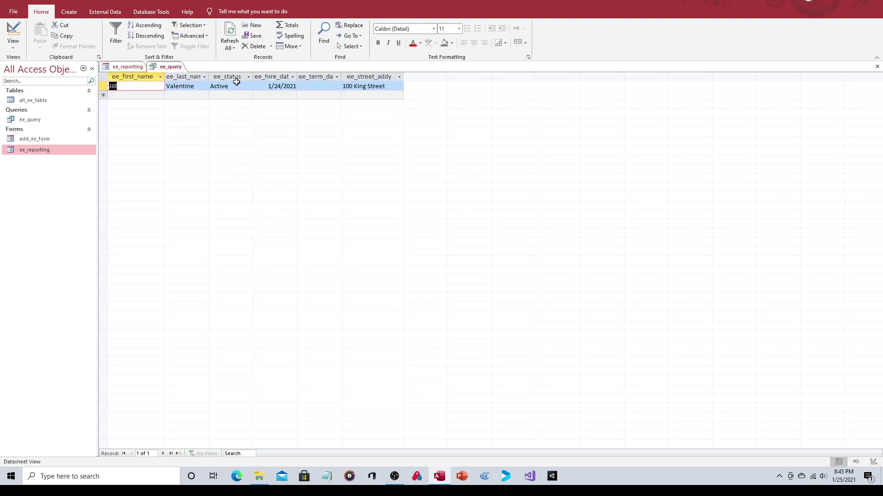
click(878, 68)
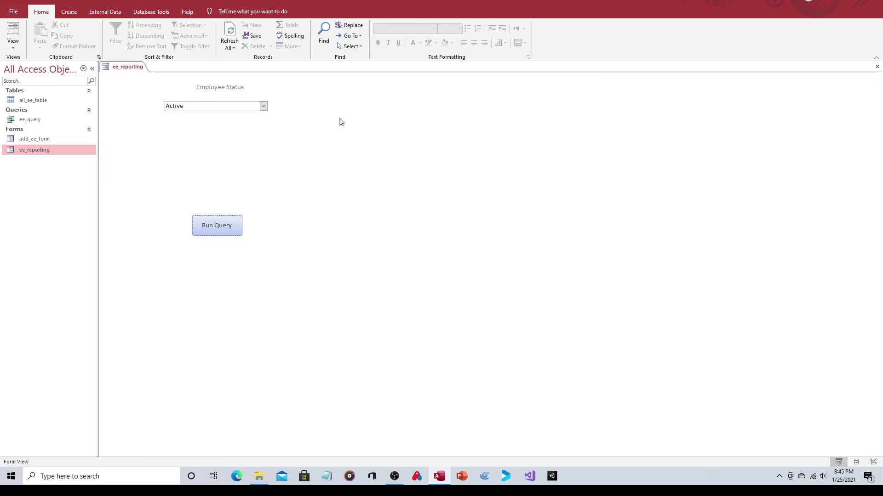
- Run the query from the form with Employee Status set to Termed, then close the query results
click(264, 106)
click(260, 124)
click(218, 229)
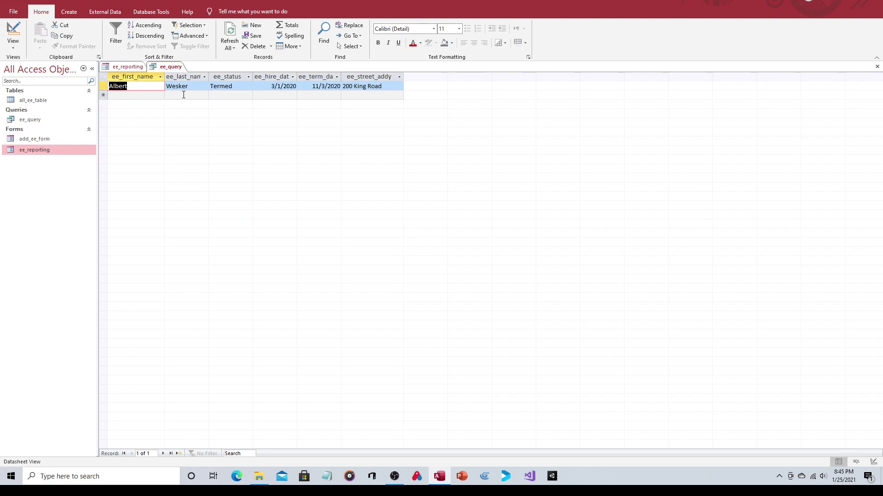
click(877, 67)
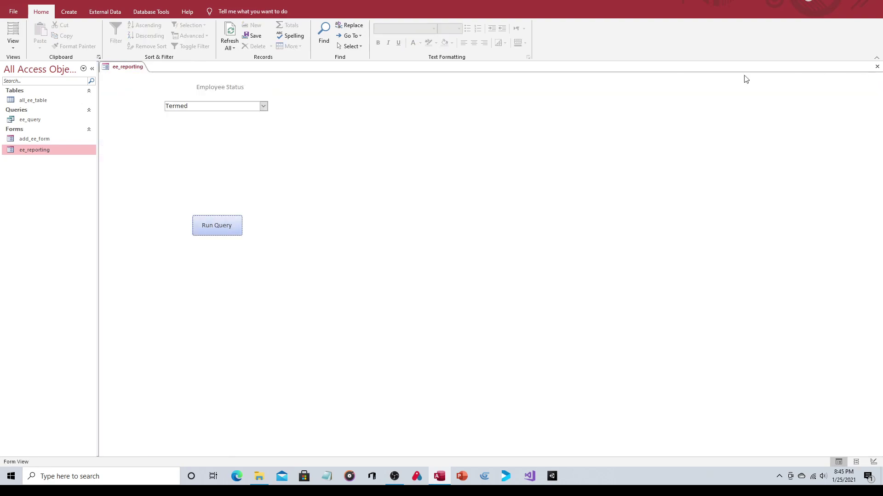
- Run the query twice with Employee Status set to LOA, closing the query results each time
click(264, 106)
click(235, 134)
click(232, 230)
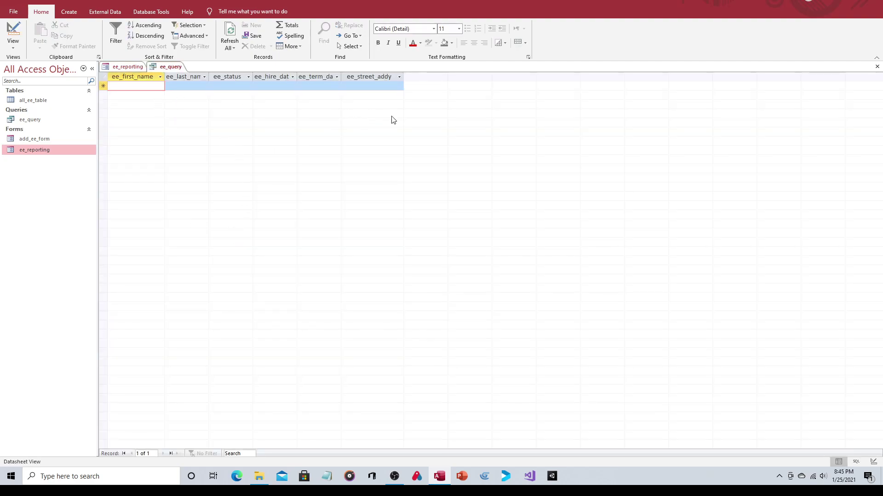
click(877, 67)
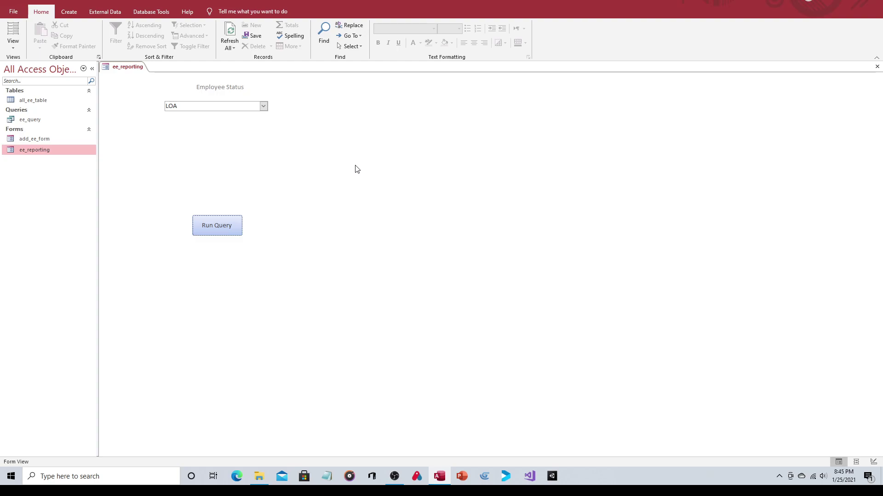
click(211, 227)
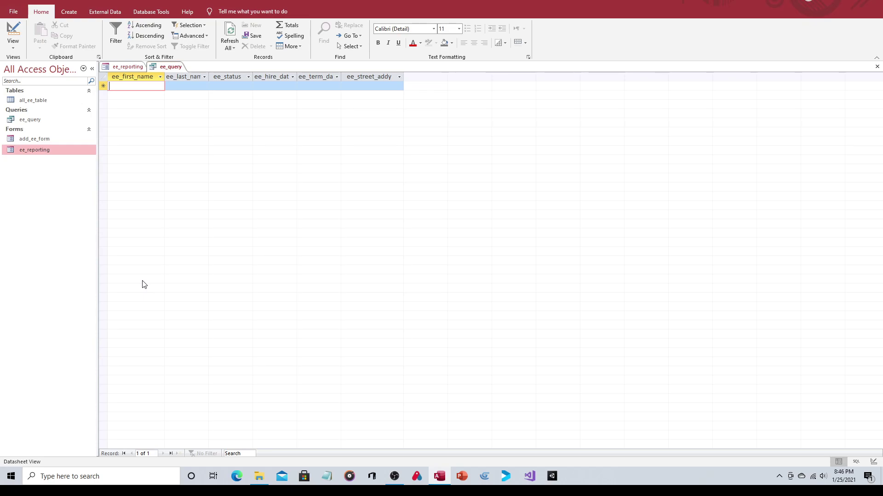
click(876, 66)
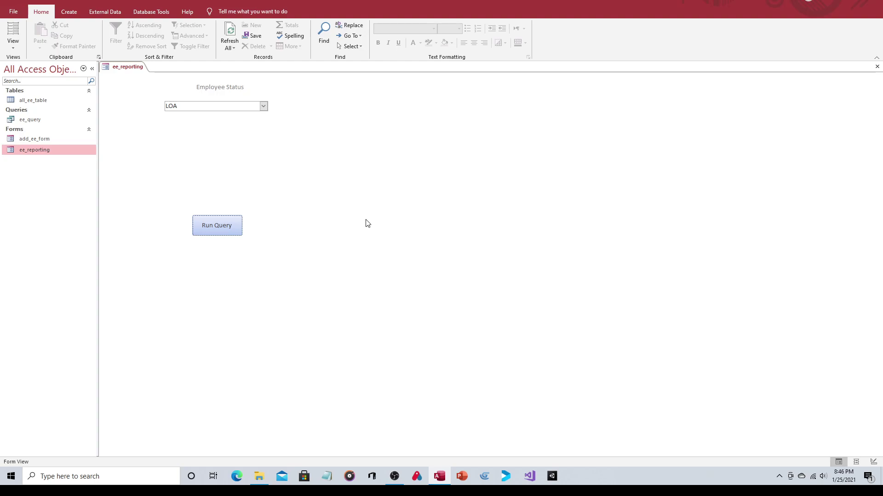
- Close the ee_reporting form and create a new blank form in Design View
key(Tab)
click(877, 67)
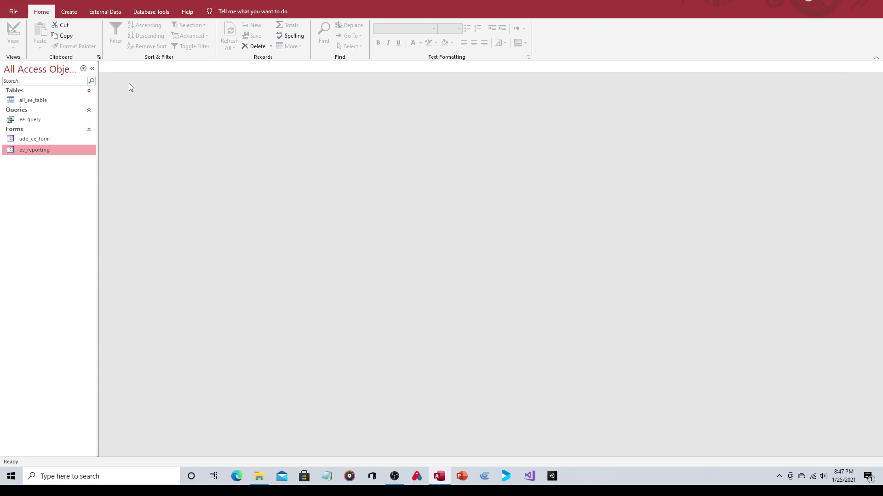
click(69, 12)
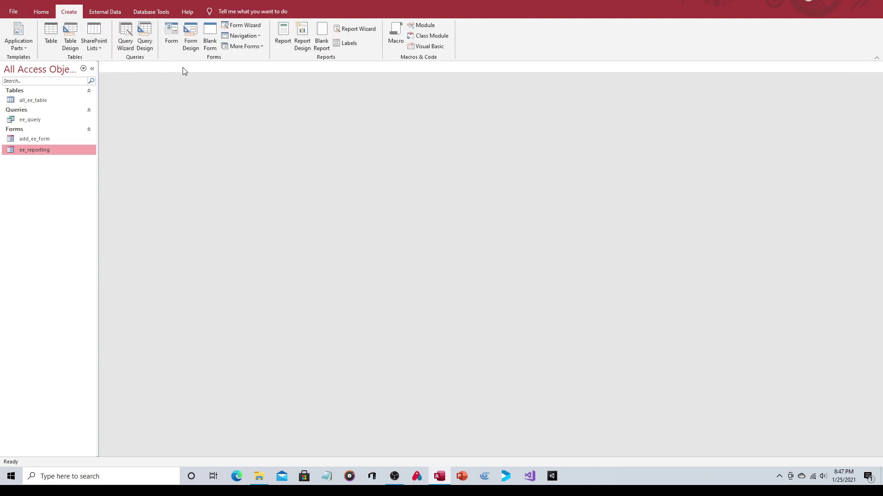
click(210, 33)
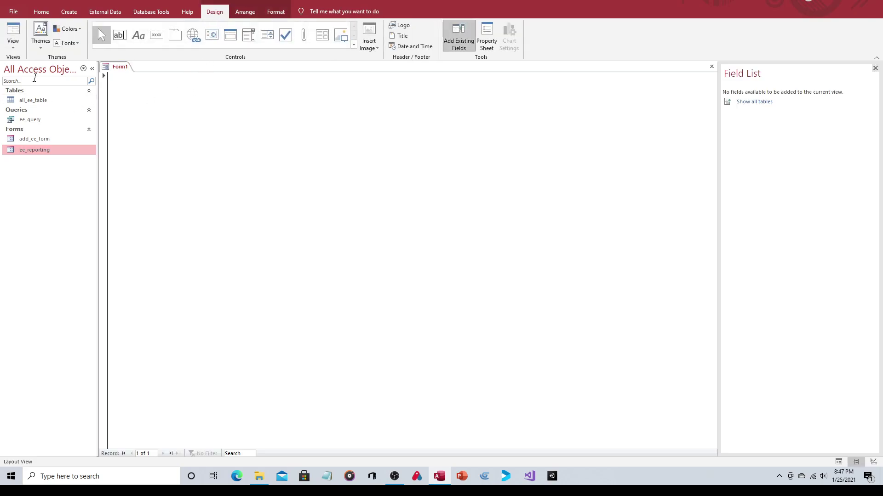
click(13, 45)
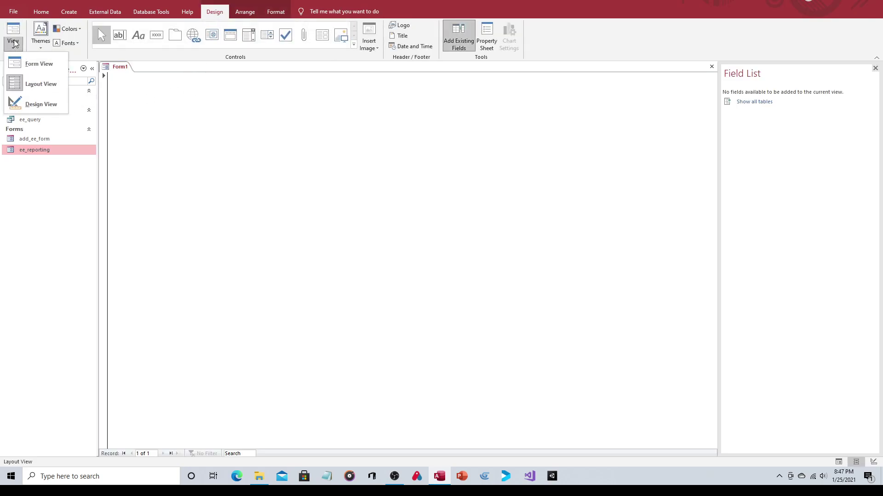
click(33, 105)
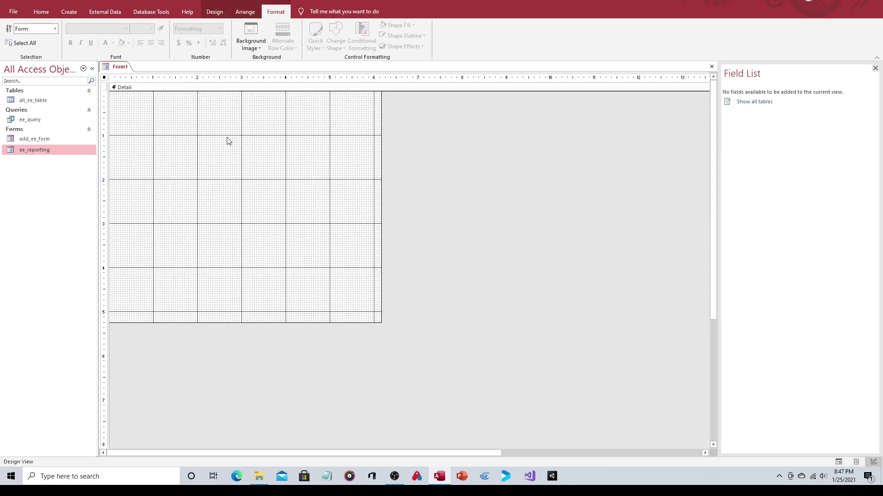
- Set the new form's Record Selectors and Navigation Buttons properties to No
click(215, 12)
click(670, 38)
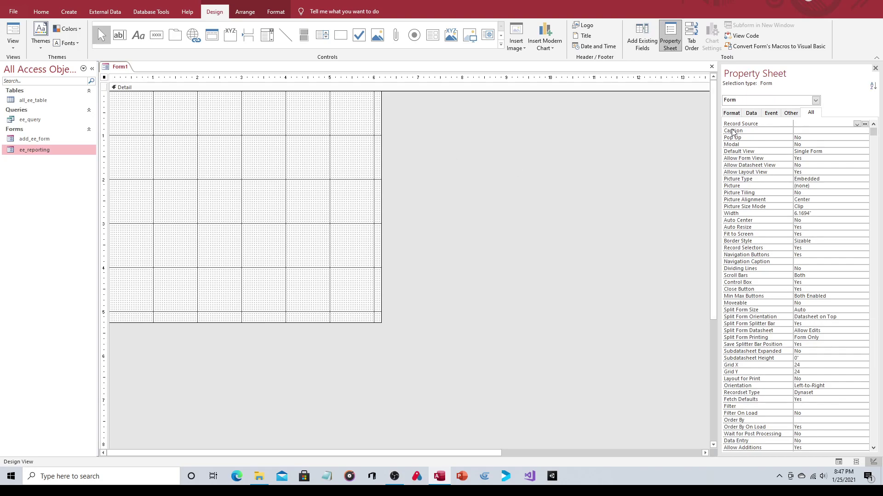
click(732, 112)
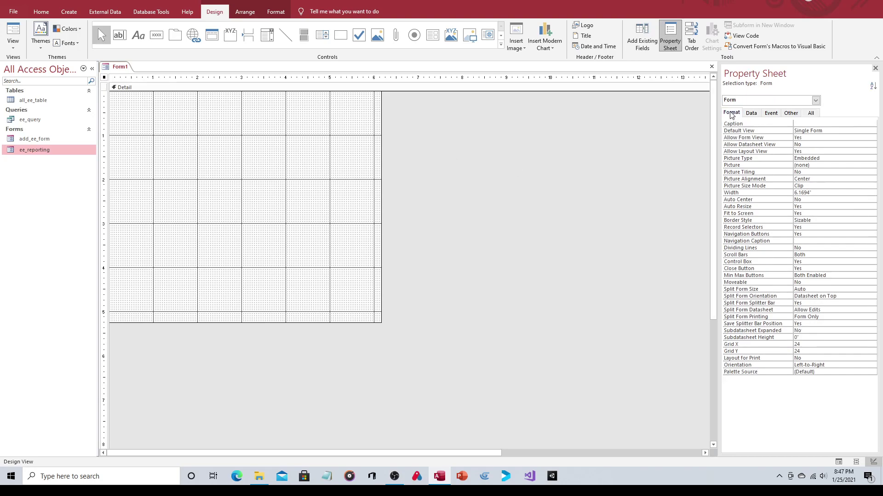
click(842, 226)
click(872, 228)
click(869, 240)
click(846, 232)
click(873, 234)
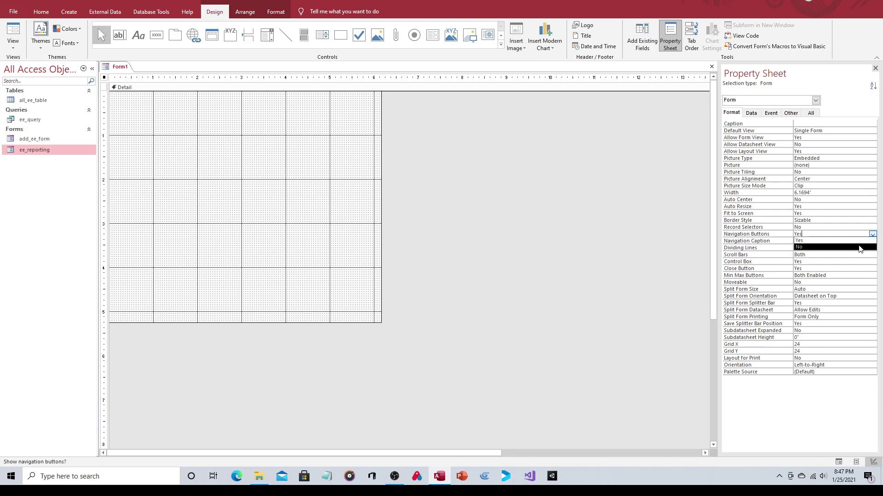
click(858, 248)
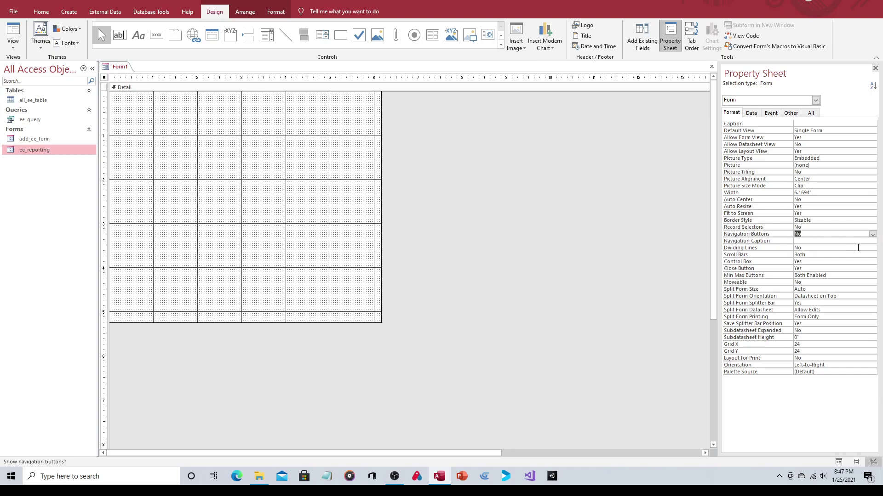
- View the form's data properties, then save the form as Main_Menu
click(751, 113)
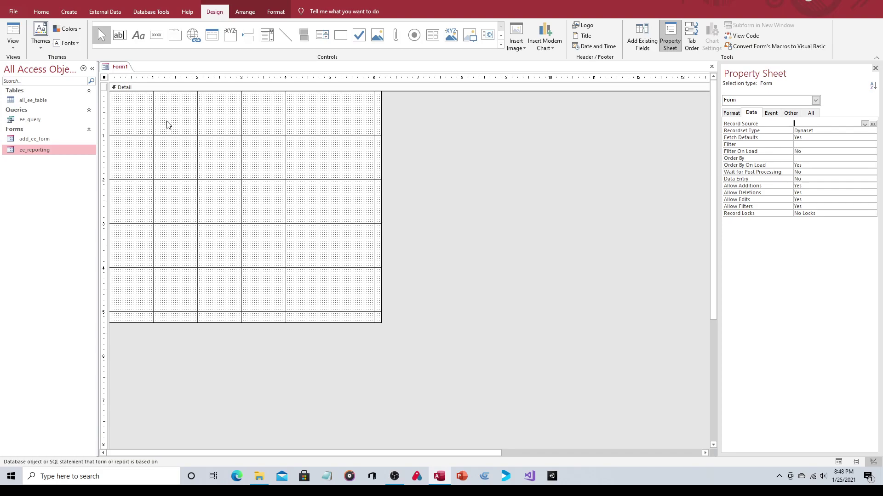
key(ctrl+s)
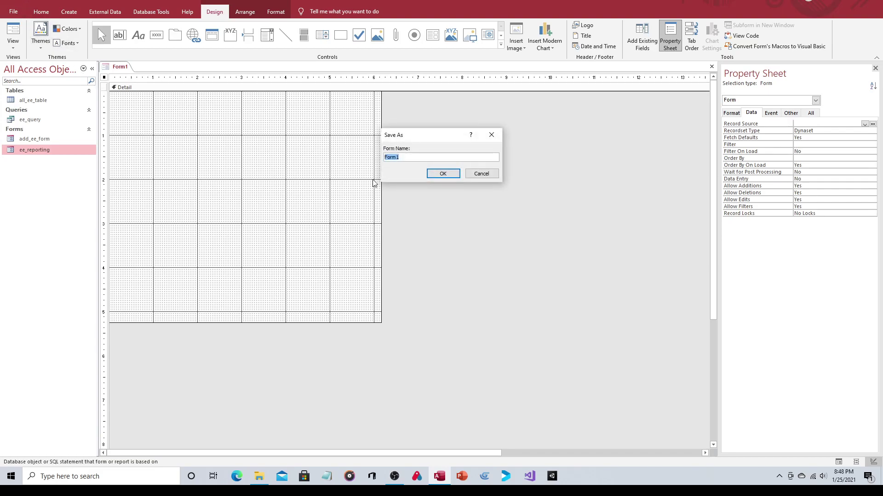
text(Main_Menu)
click(441, 175)
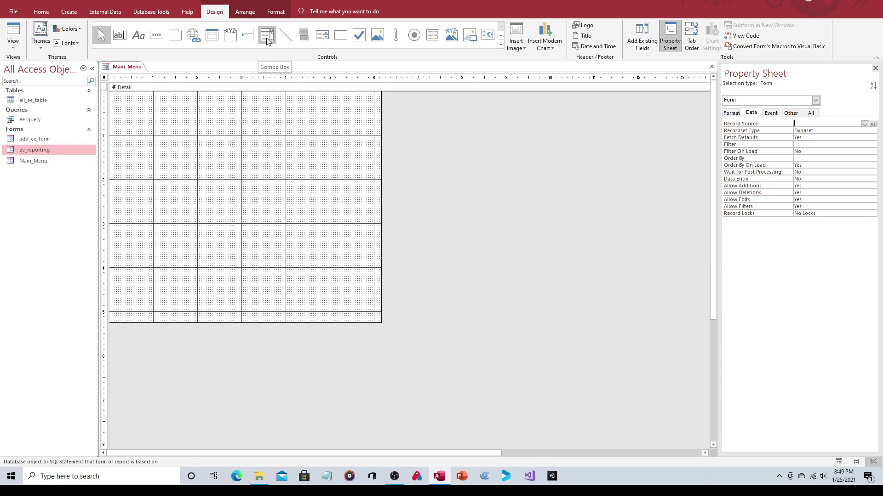
- Add a command button near the upper middle of the Main_Menu form that opens add_ee_form and shows all the records
click(158, 41)
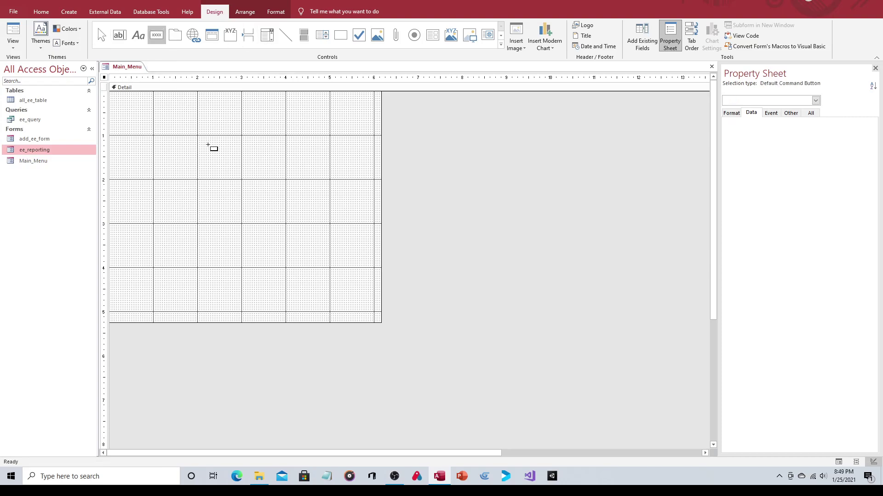
drag(190, 134, 237, 155)
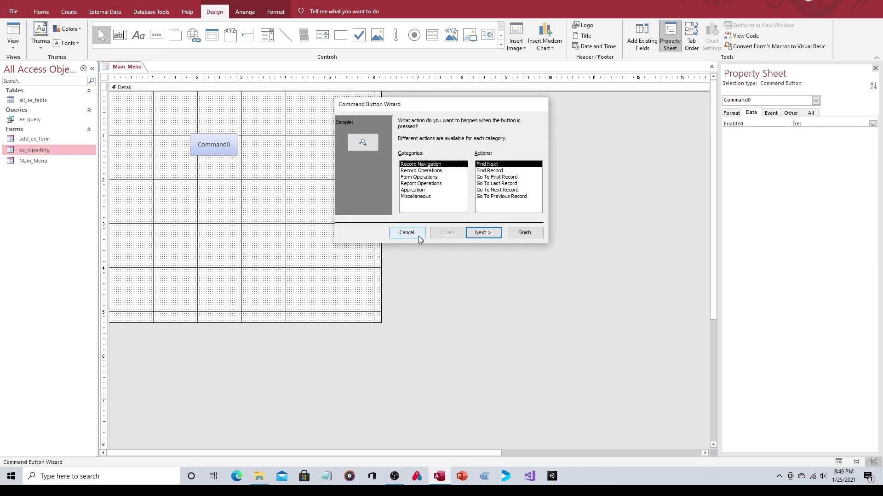
click(428, 177)
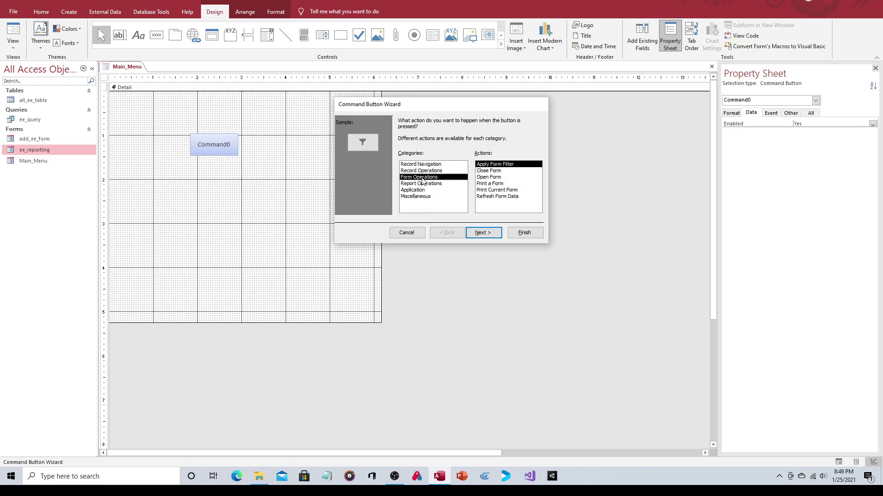
click(488, 177)
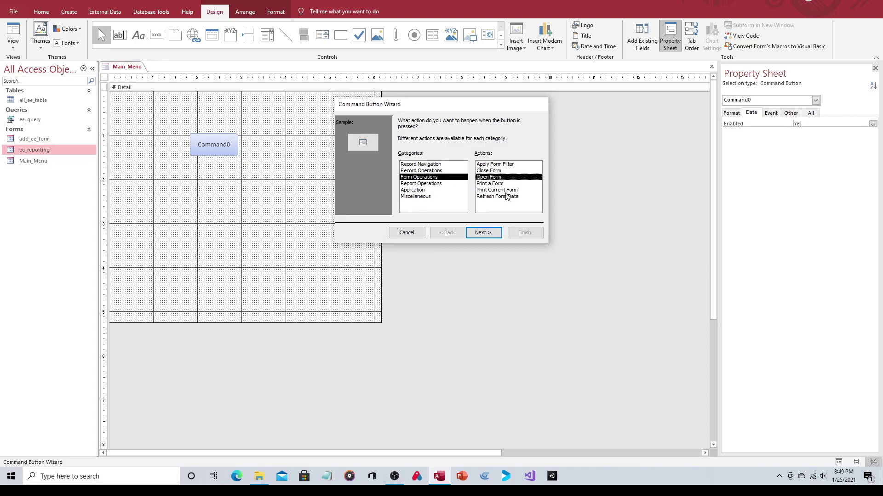
click(479, 234)
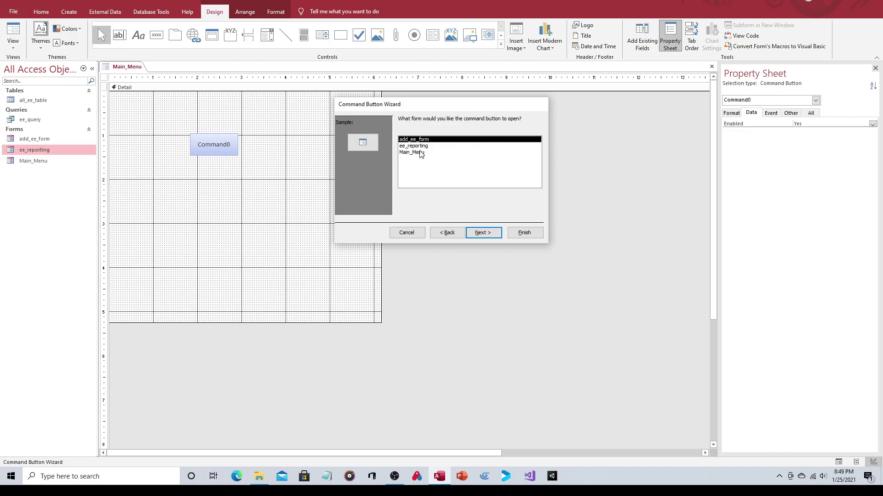
click(477, 233)
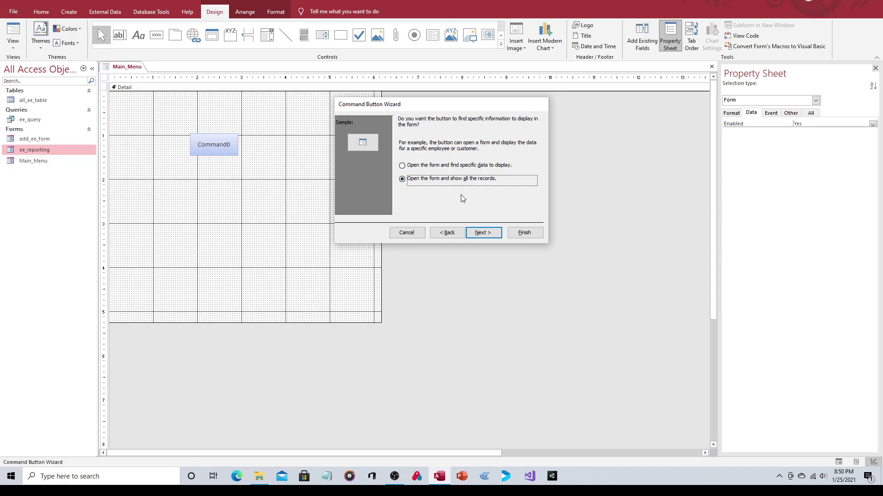
click(484, 233)
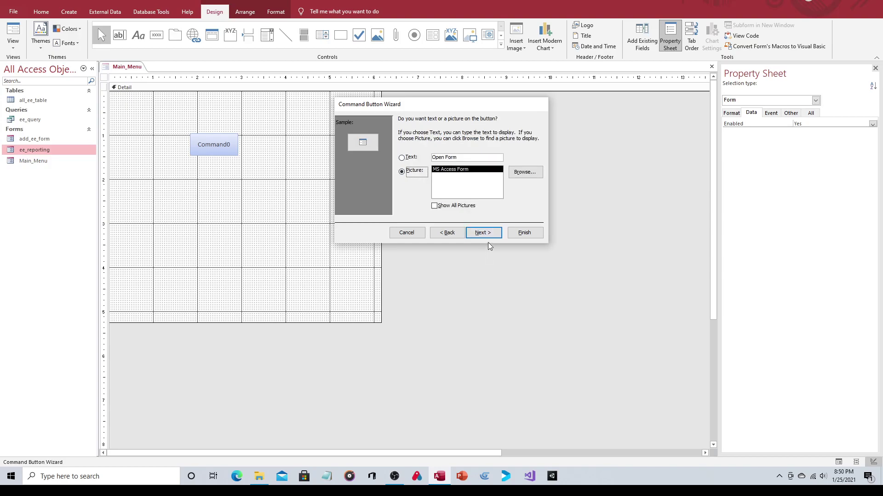
- Give the button the text Add Employee and the name Add_ee_btn, finish the wizard, and shift the button slightly to the right
click(402, 159)
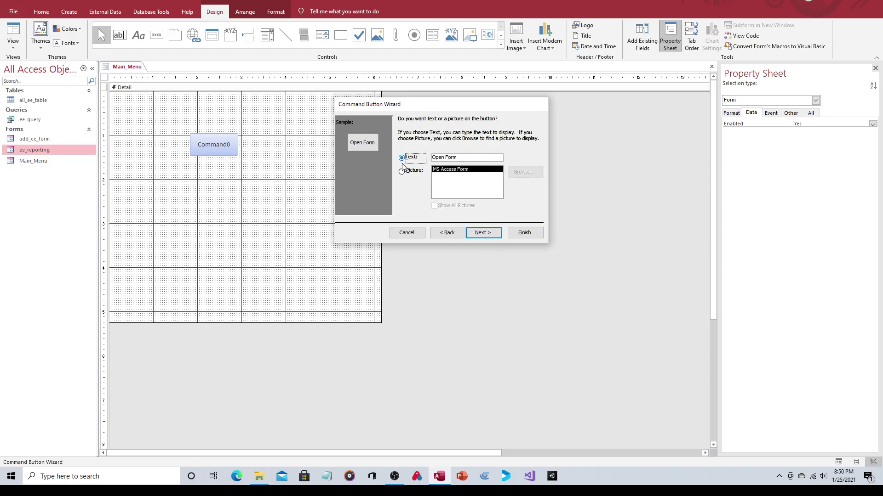
click(470, 157)
text(Add Employee)
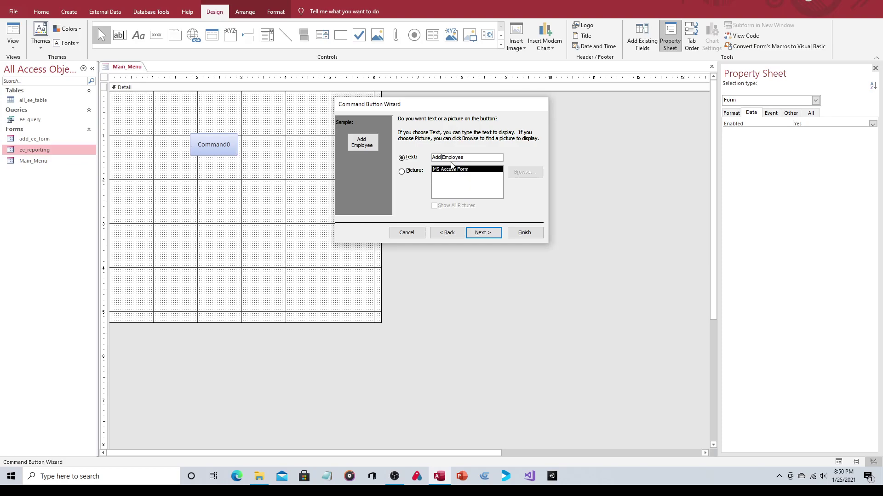
click(489, 233)
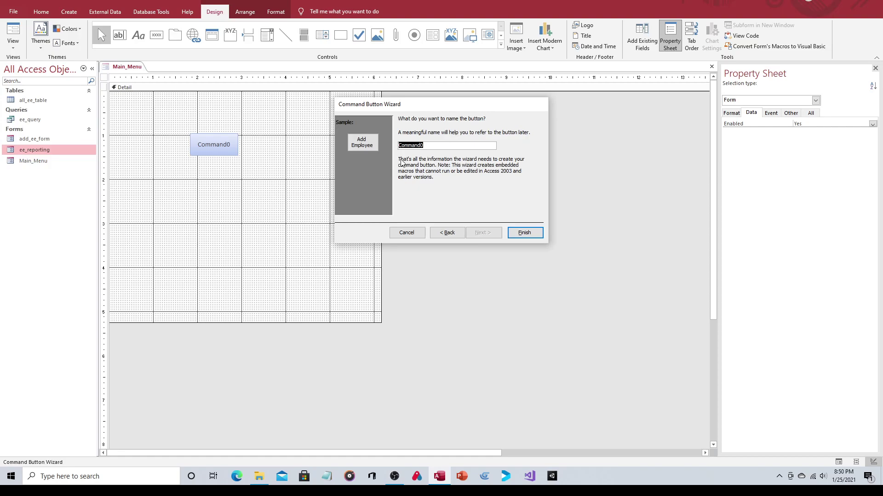
text(ADD)
click(519, 233)
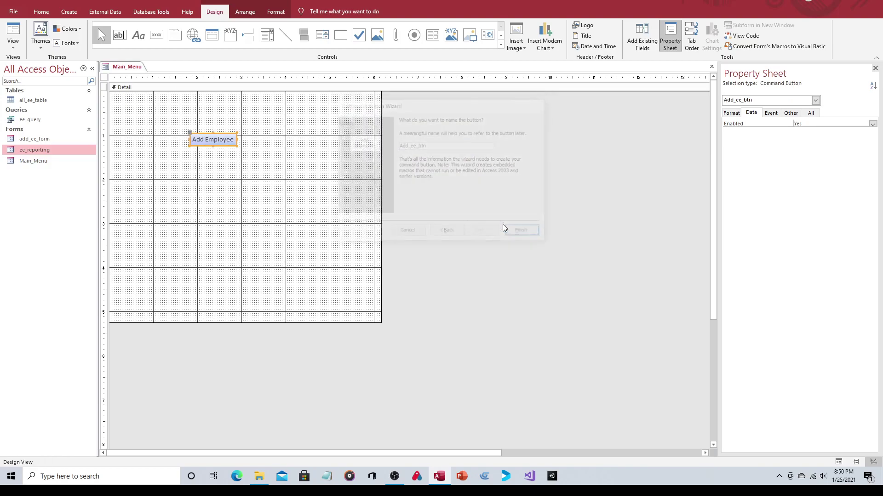
drag(204, 135, 220, 136)
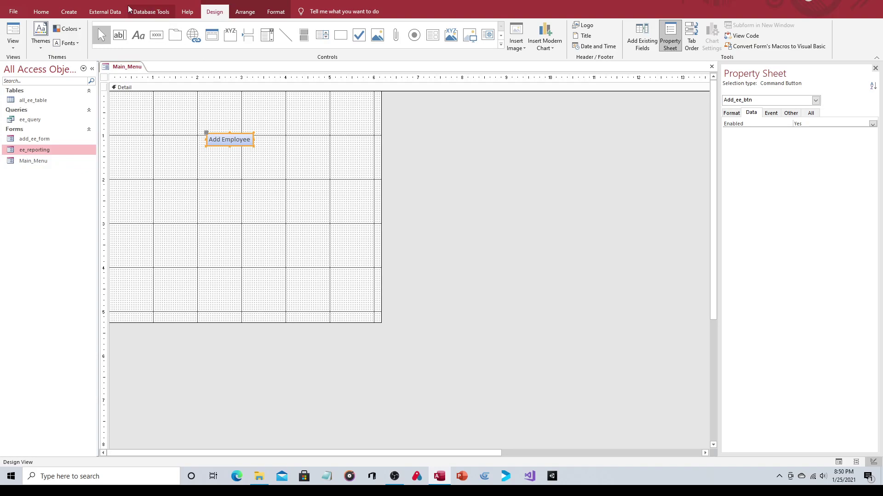
- Add a second command button below Add Employee, using the Open Form action to open ee_reporting
click(156, 35)
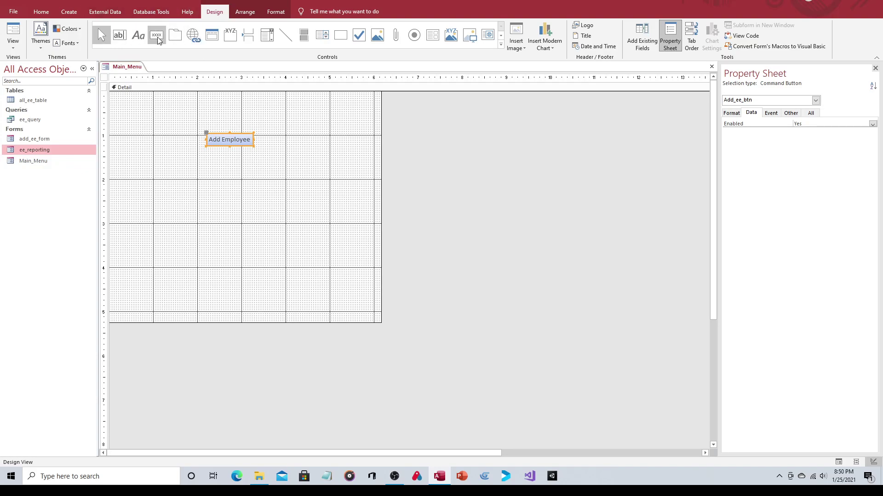
drag(209, 159, 250, 173)
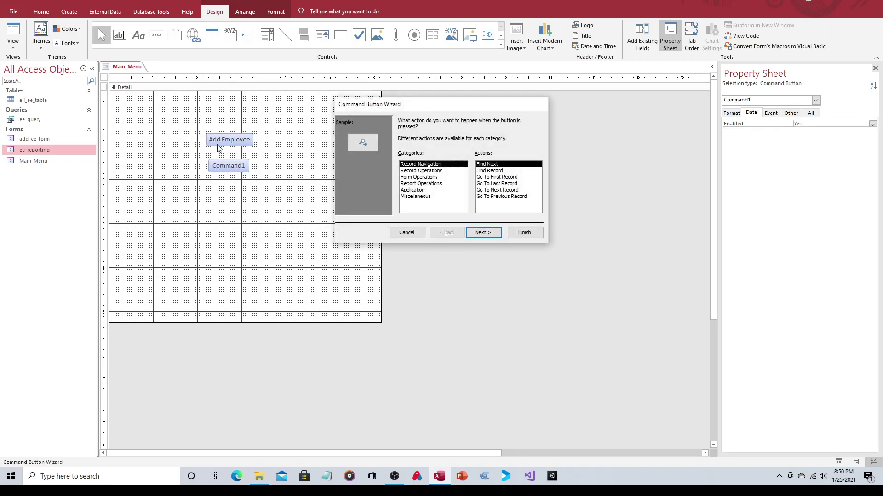
click(426, 178)
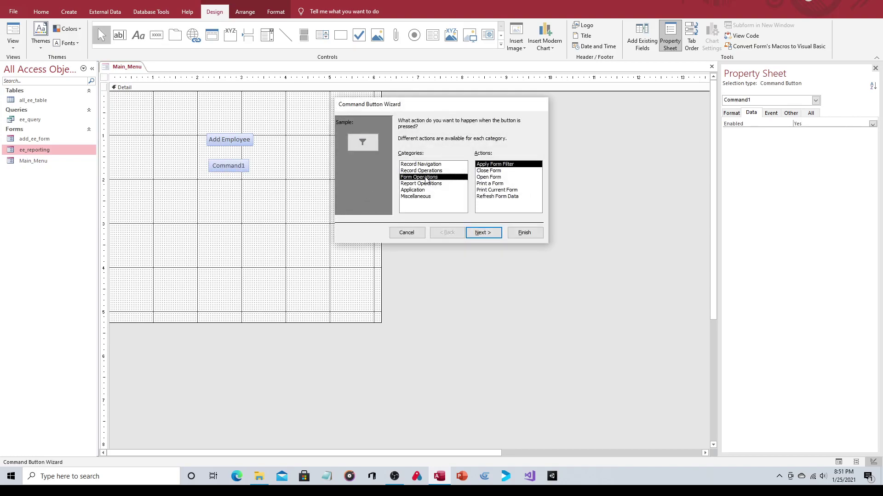
click(505, 178)
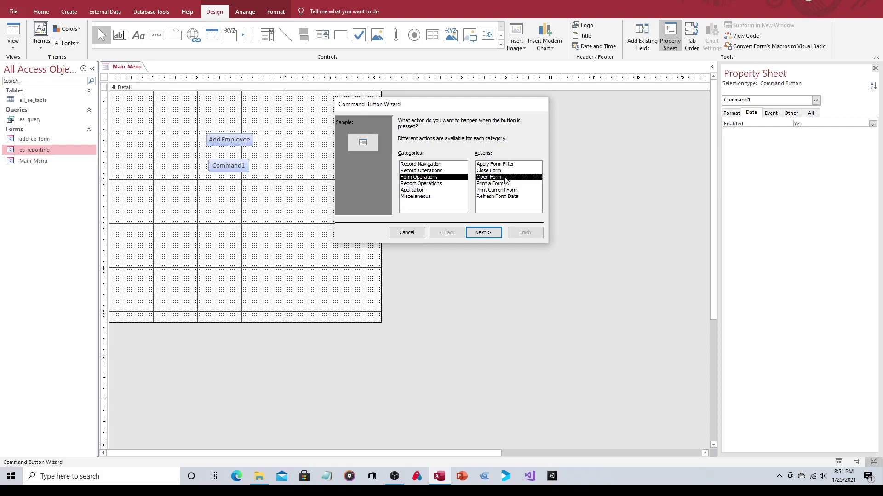
click(493, 234)
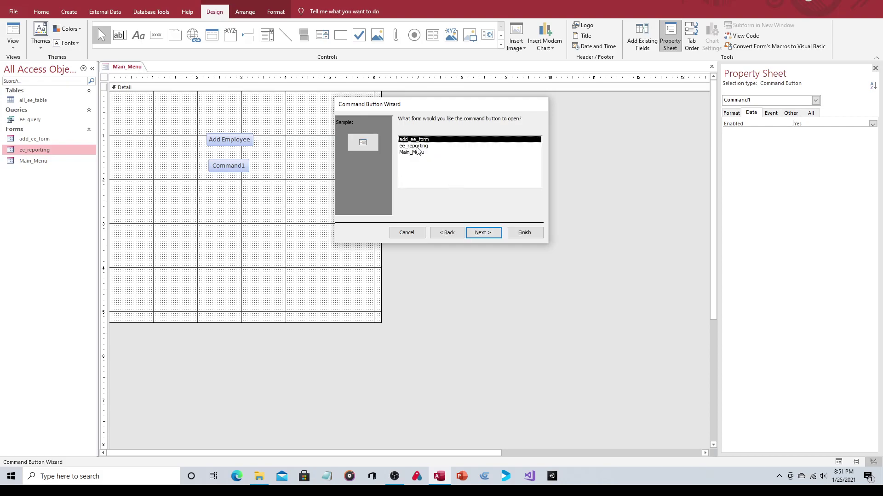
click(417, 146)
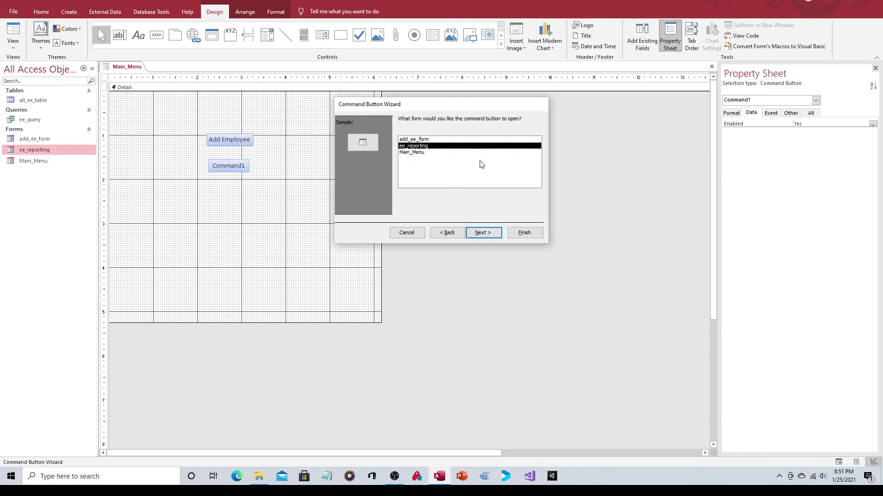
click(486, 234)
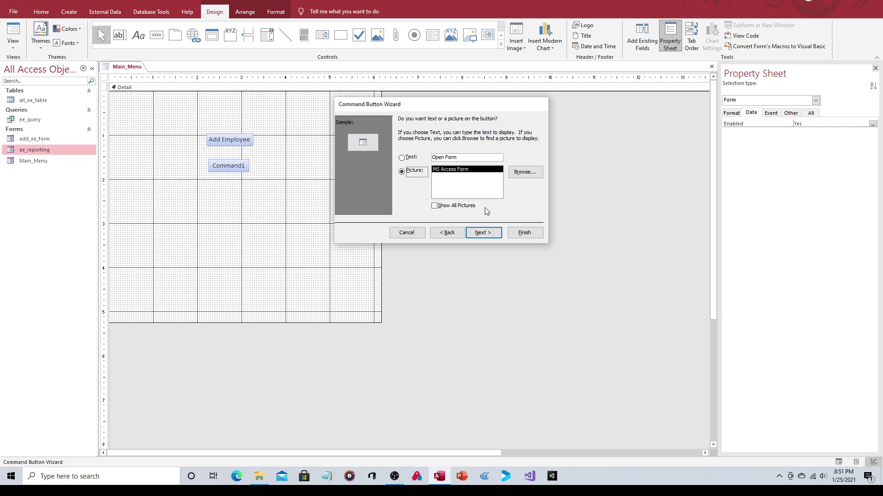
- Give the second button the text EE Reporting and the name ee_report_frm, and finish the wizard
click(402, 159)
drag(466, 159, 421, 171)
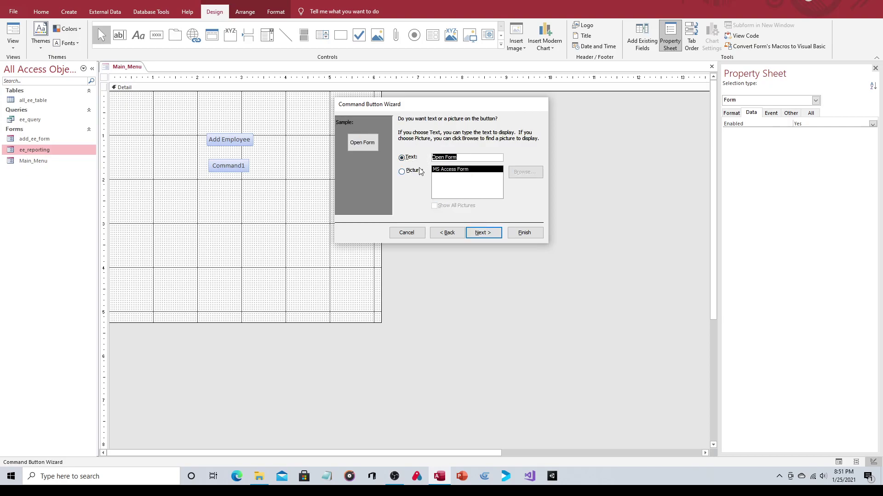
text(EE Reporting)
click(483, 234)
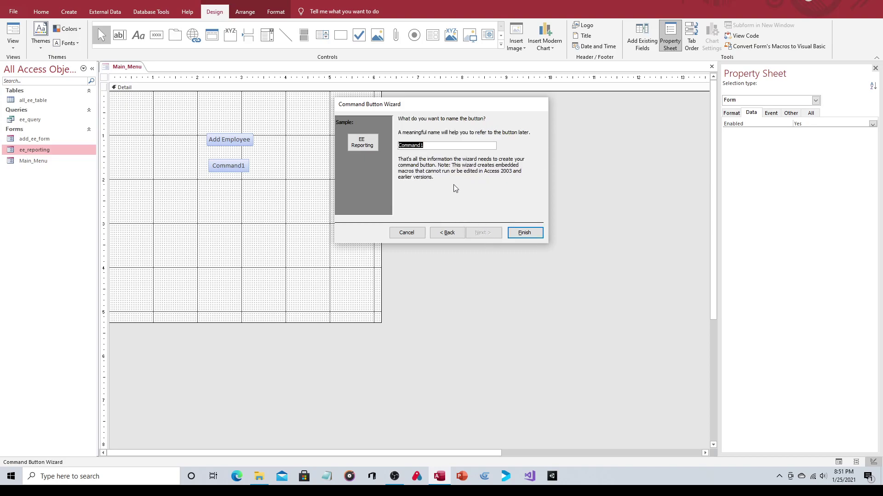
text(ee report form)
key(BackSpace)
key(BackSpace)
text(_frm)
click(524, 233)
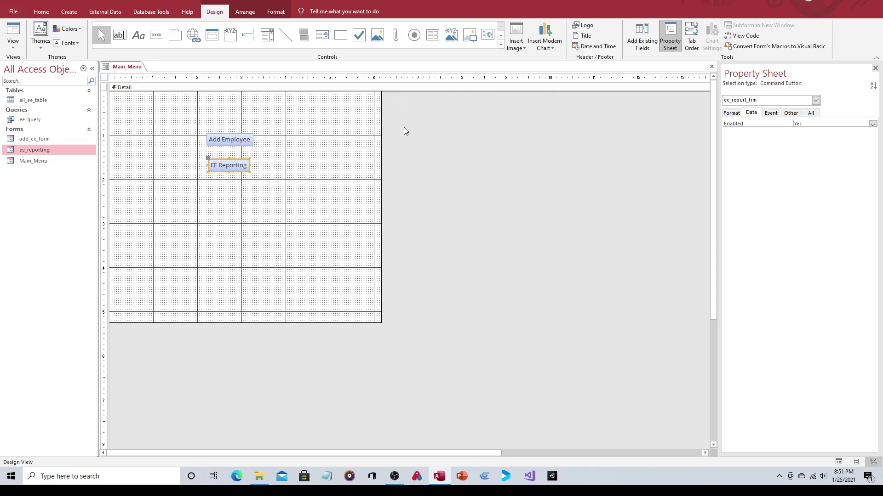
- Set the Add Employee button's width to 1.1" and its height to 0.3"
click(227, 140)
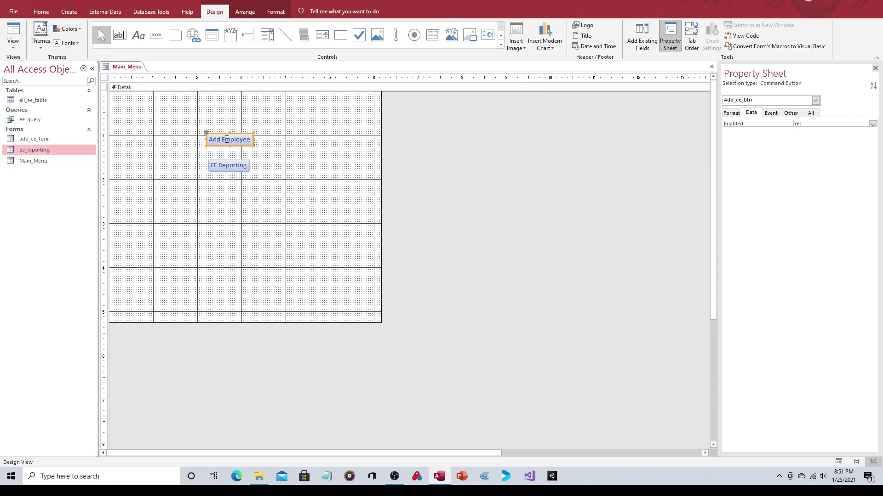
click(790, 113)
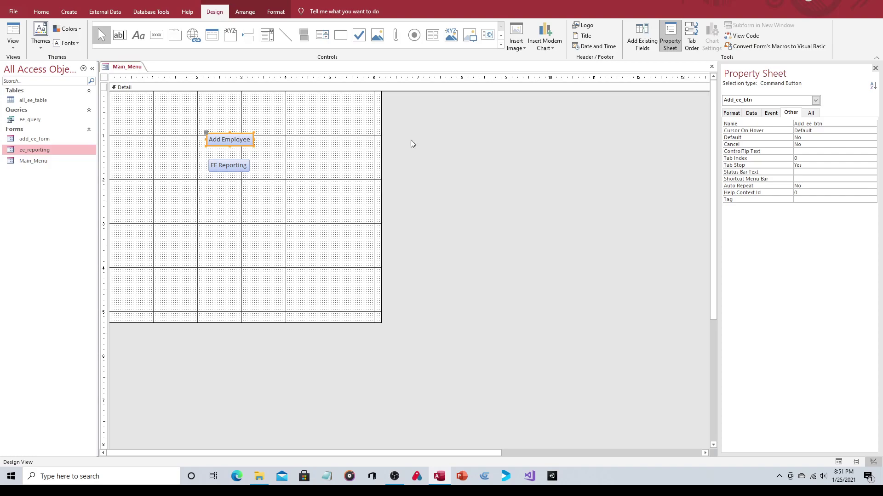
click(727, 113)
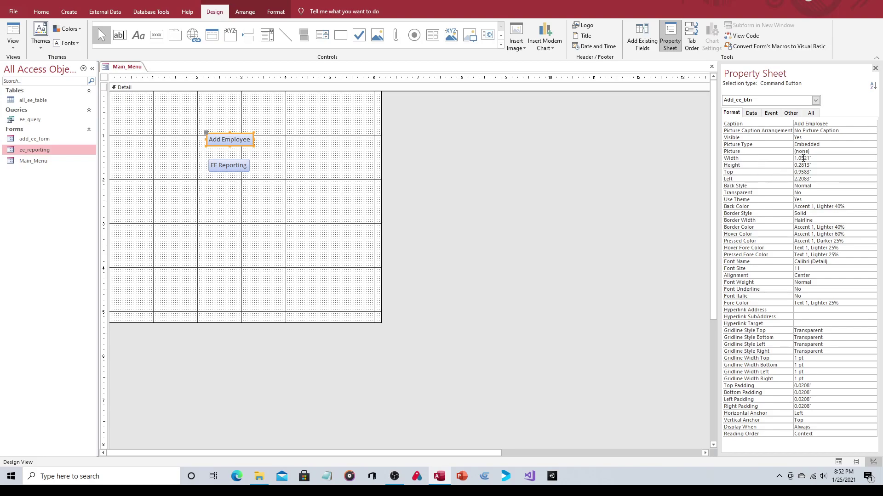
drag(797, 159, 805, 159)
text(1)
drag(798, 165, 805, 164)
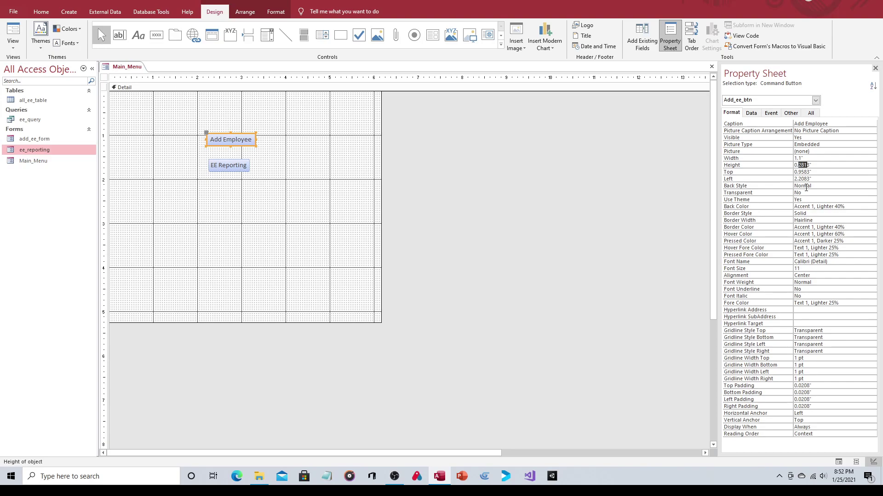
text(3)
- Set the EE Reporting button's width to 1.1" and match its height to the Add Employee button
click(235, 169)
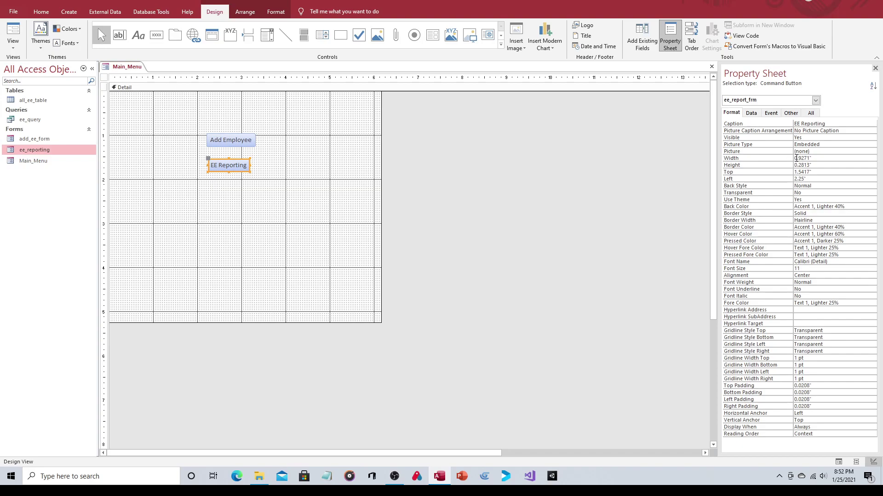
drag(795, 158, 802, 158)
text(1)
click(804, 165)
key(BackSpace)
key(BackSpace)
key(BackSpace)
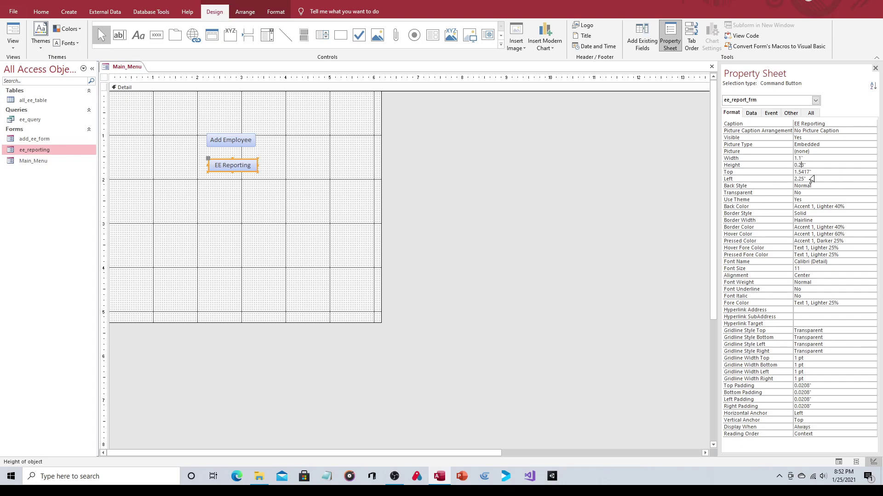
click(335, 156)
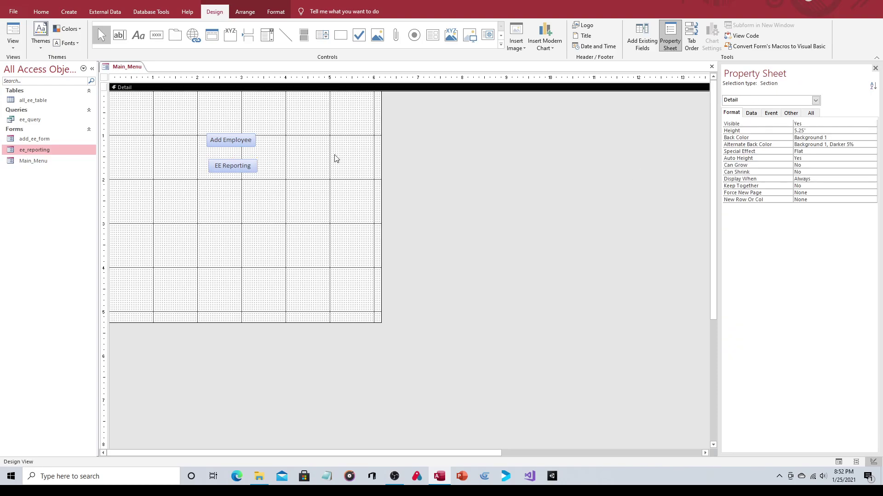
- Move the Add Employee button so that it lines up with the EE Reporting button below it
click(248, 142)
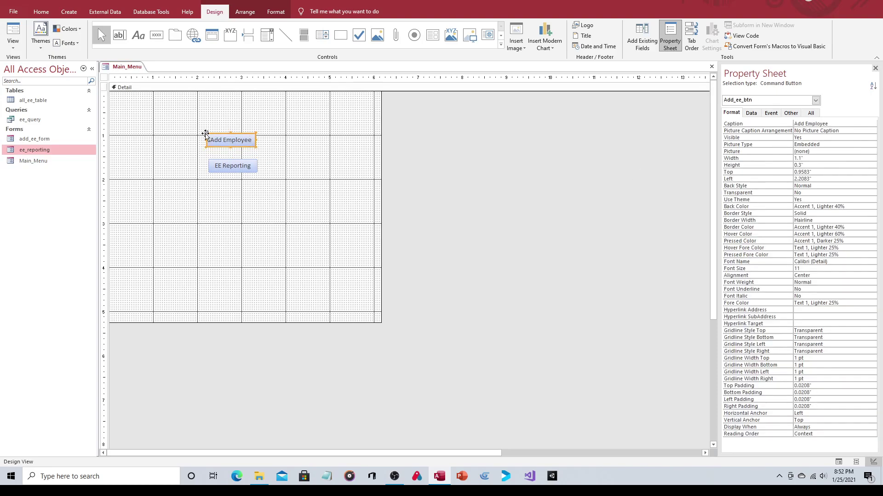
drag(208, 133, 211, 134)
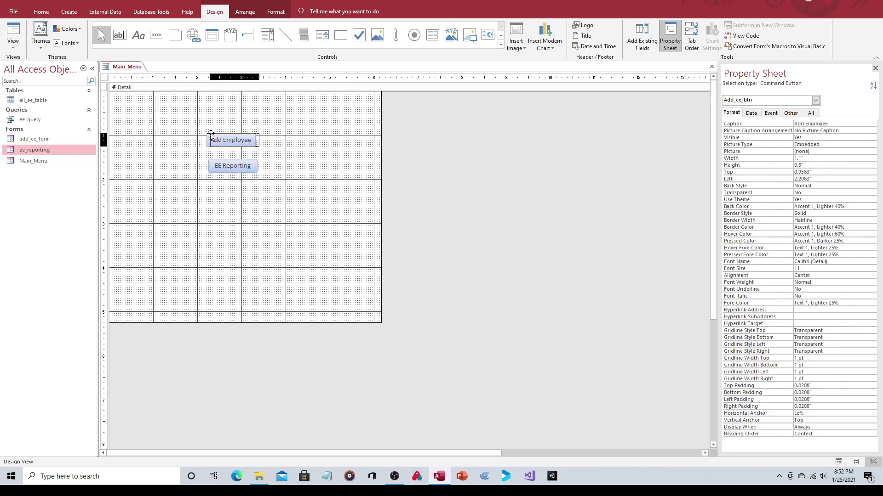
click(258, 167)
click(257, 166)
click(213, 137)
drag(210, 133, 206, 133)
click(276, 140)
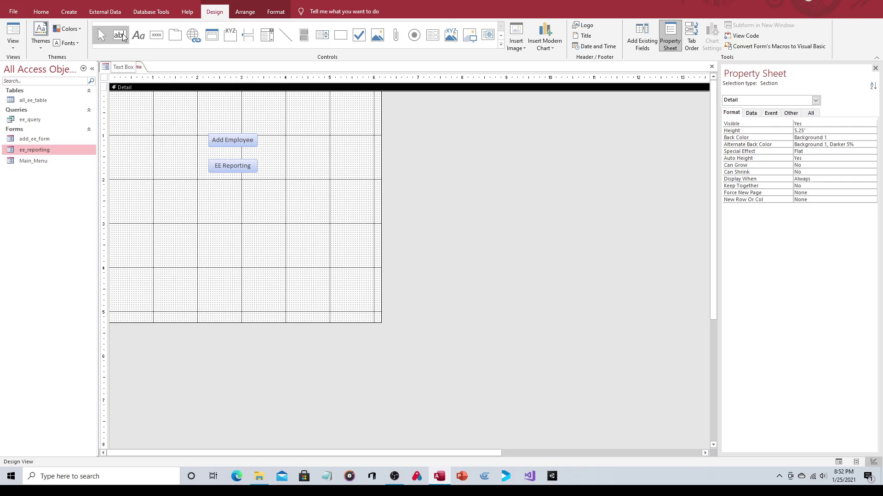
- Add a label reading Main Menu above the two buttons, about 2.8" wide and 0.46" high
click(138, 35)
drag(170, 98, 295, 119)
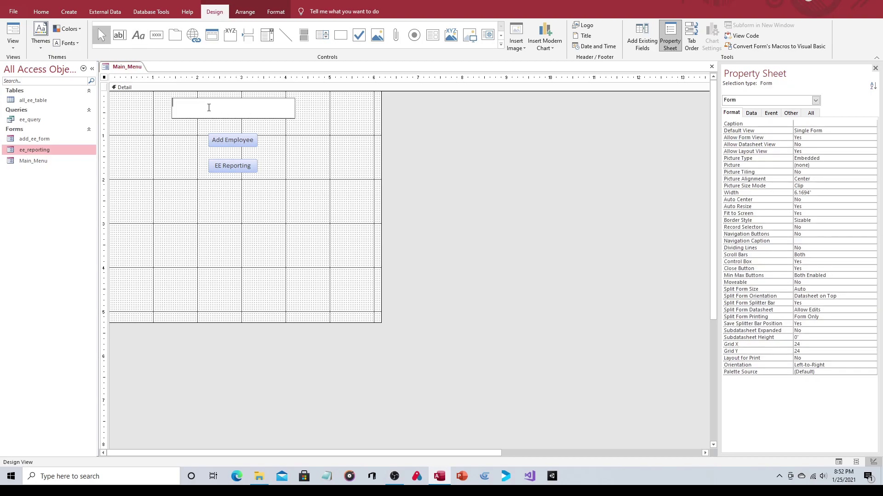
text(Main Menu)
click(352, 129)
- Format the Main Menu label as 24-point, bold and underlined text
click(223, 111)
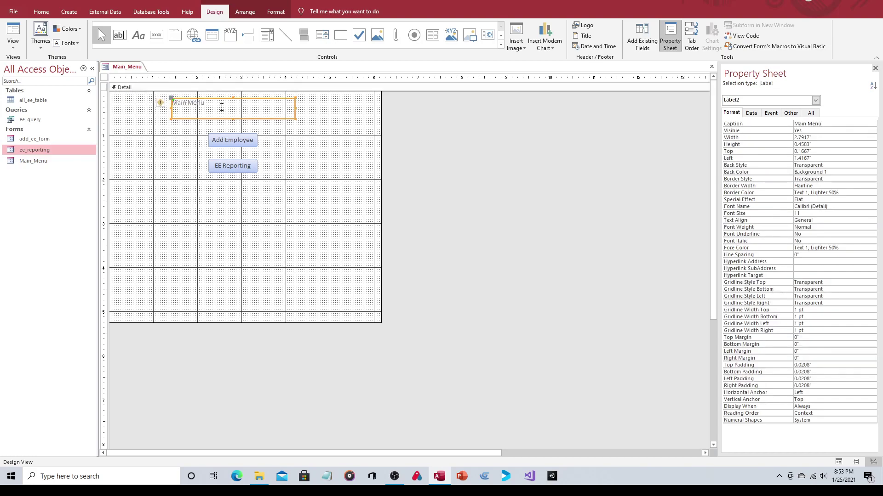
click(276, 12)
click(152, 29)
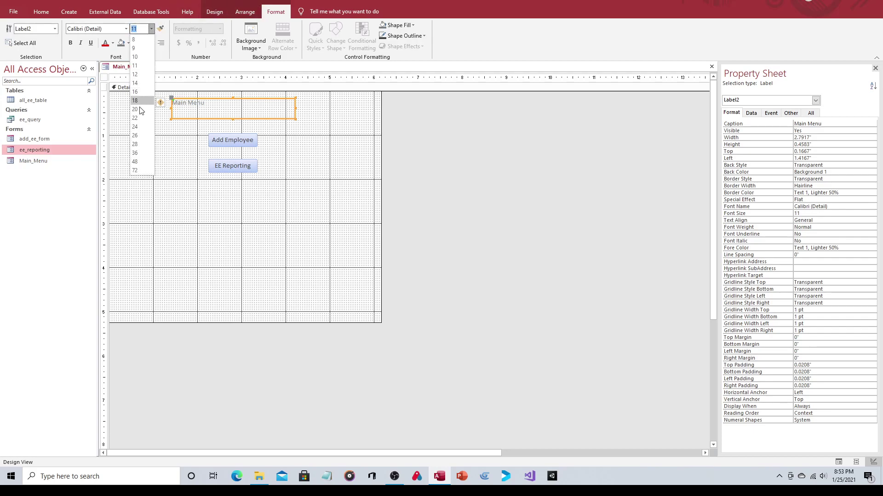
click(139, 126)
click(70, 43)
click(91, 43)
click(310, 122)
- Shrink the Main Menu label to about 1.67" wide and 0.42" high and center it above the two buttons
click(278, 108)
drag(295, 118, 245, 116)
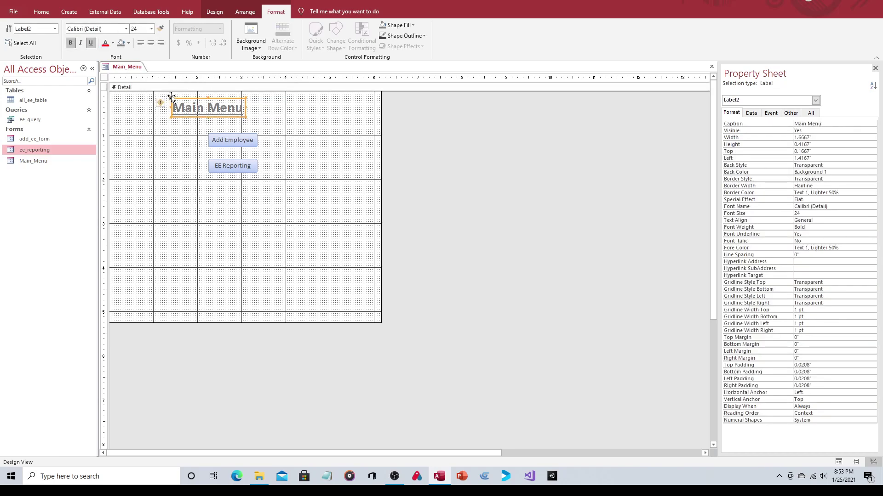
drag(173, 97, 199, 98)
click(331, 127)
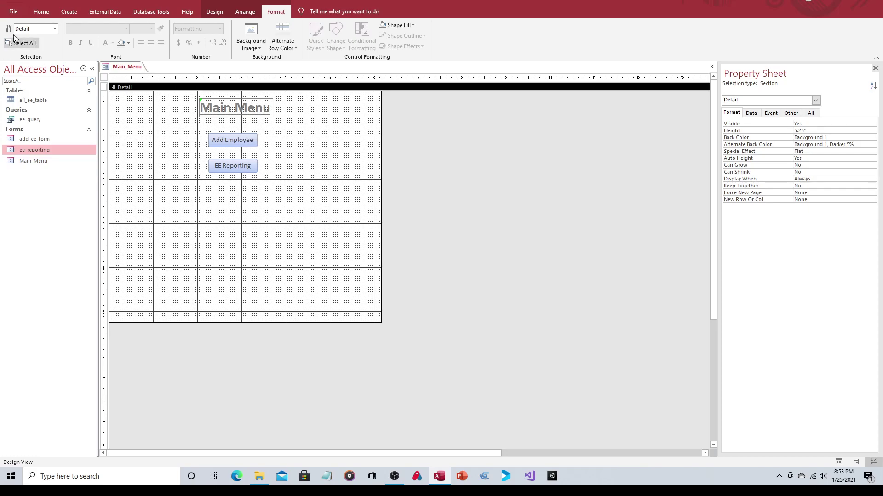
- Test the menu in Form View by opening the Add Employee and EE Reporting forms from their buttons, closing each again
click(41, 11)
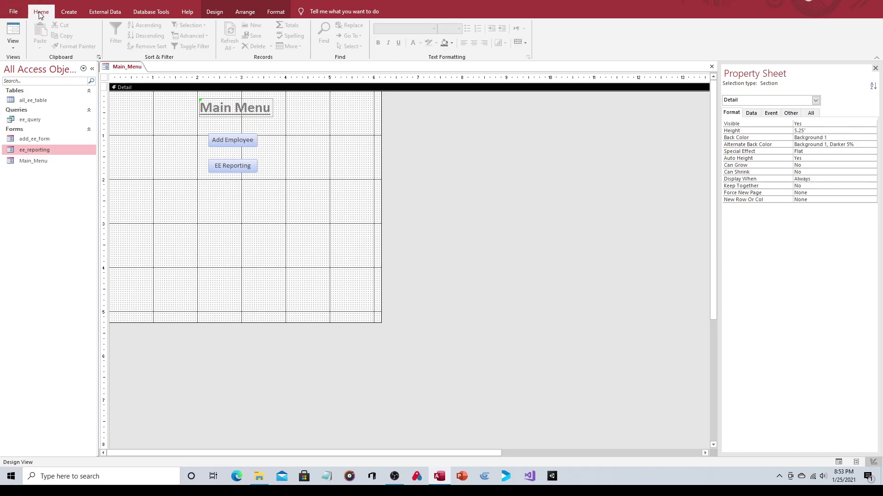
click(17, 32)
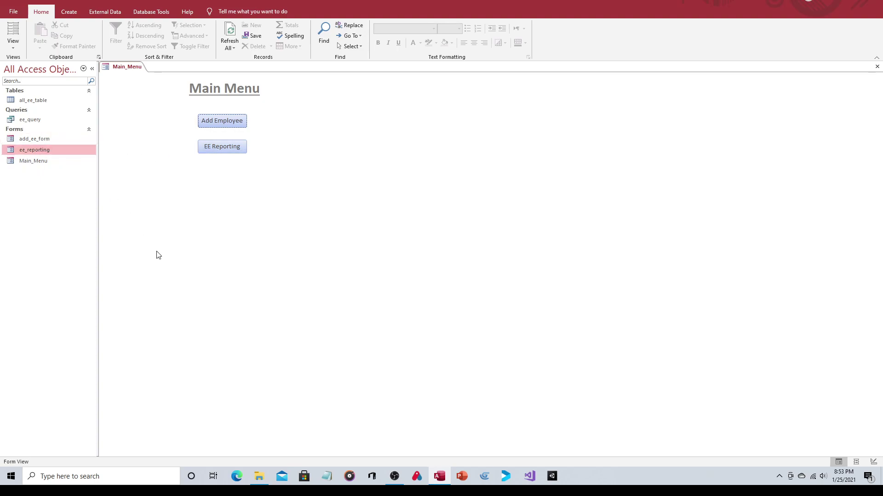
click(225, 120)
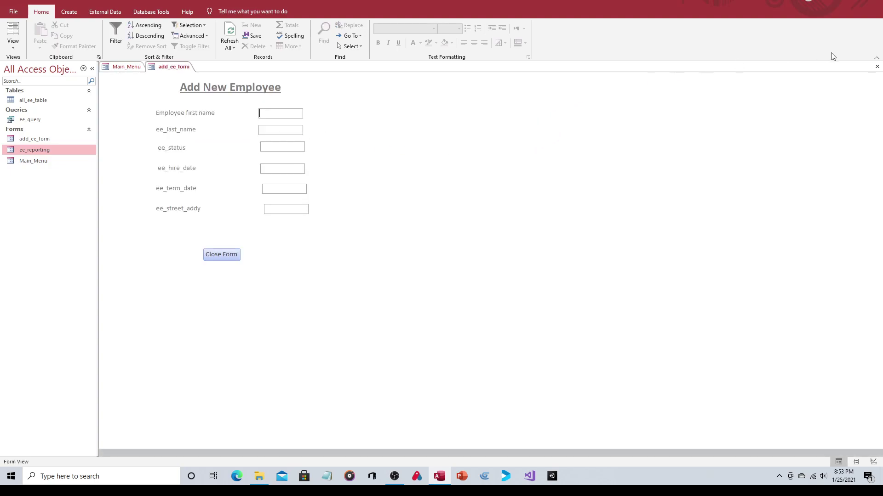
click(877, 67)
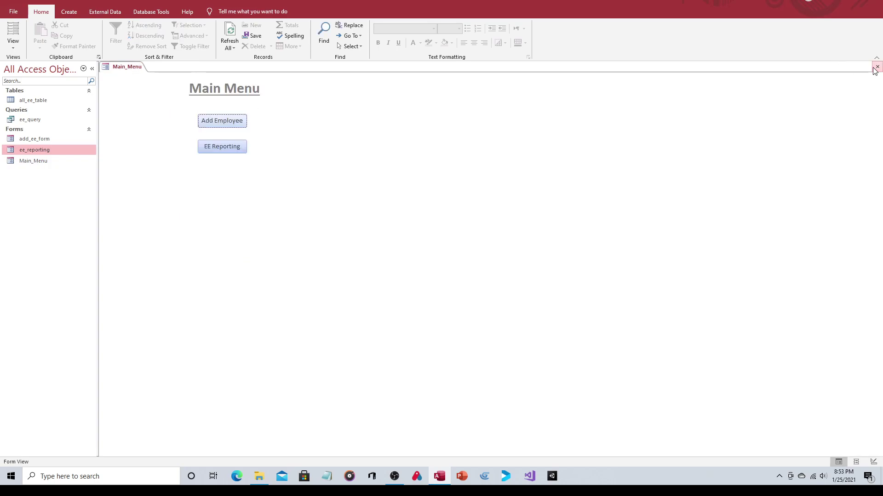
click(227, 151)
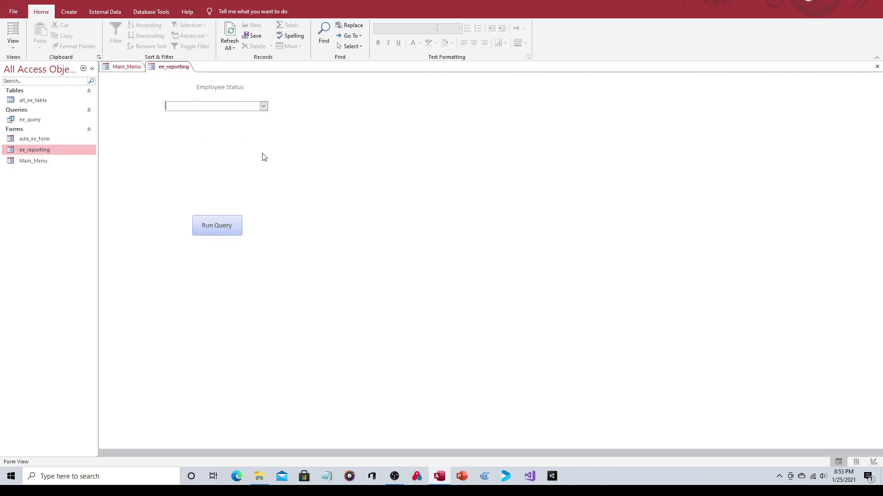
click(875, 67)
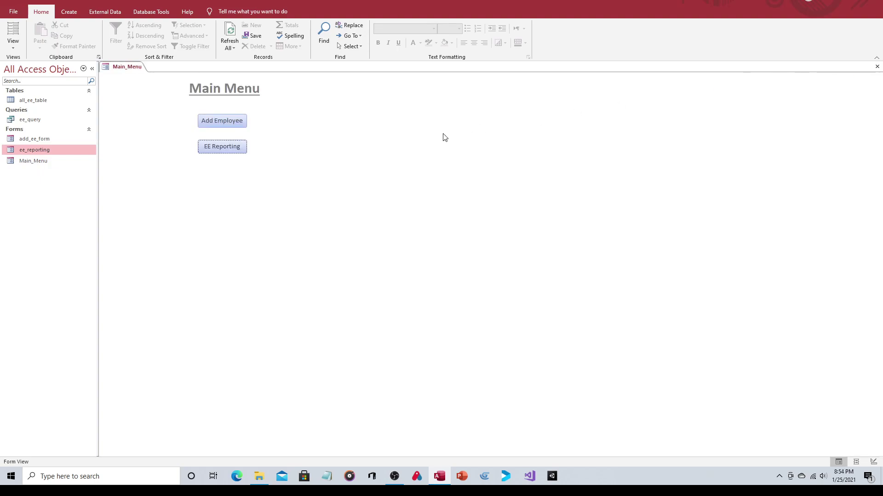